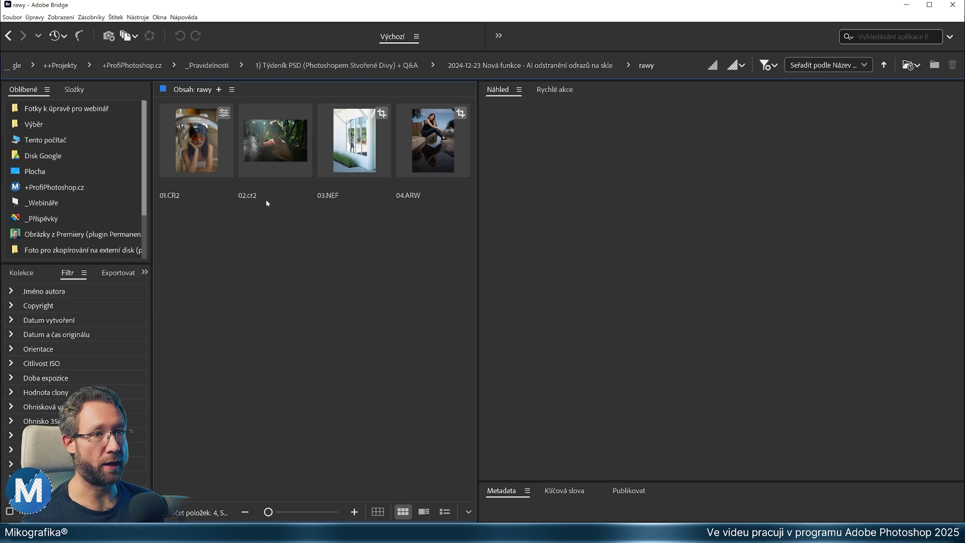
# Step: Preview 01.CR2, 02.cr2, 03.NEF and 04.ARW one by one in Bridge
pyautogui.click(195, 146)
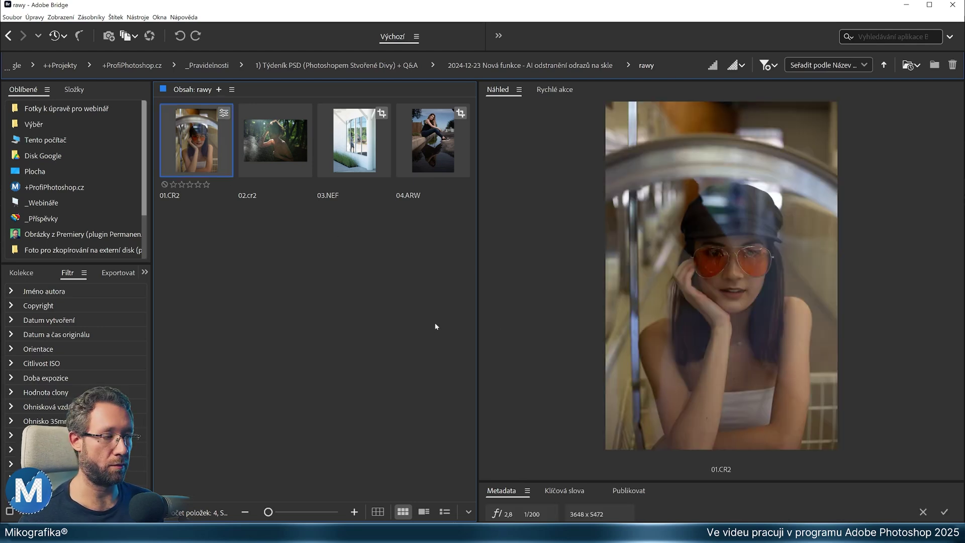
pyautogui.click(271, 153)
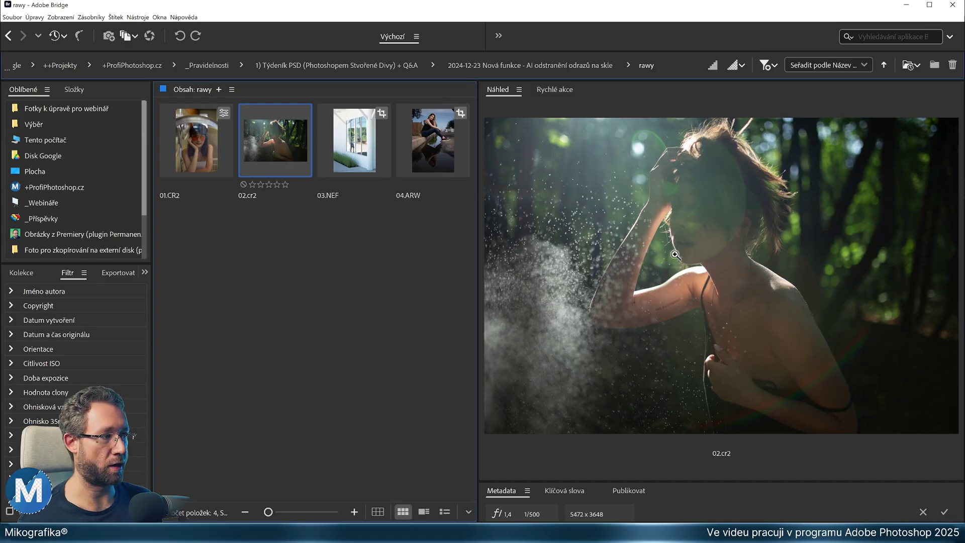
pyautogui.press('Right')
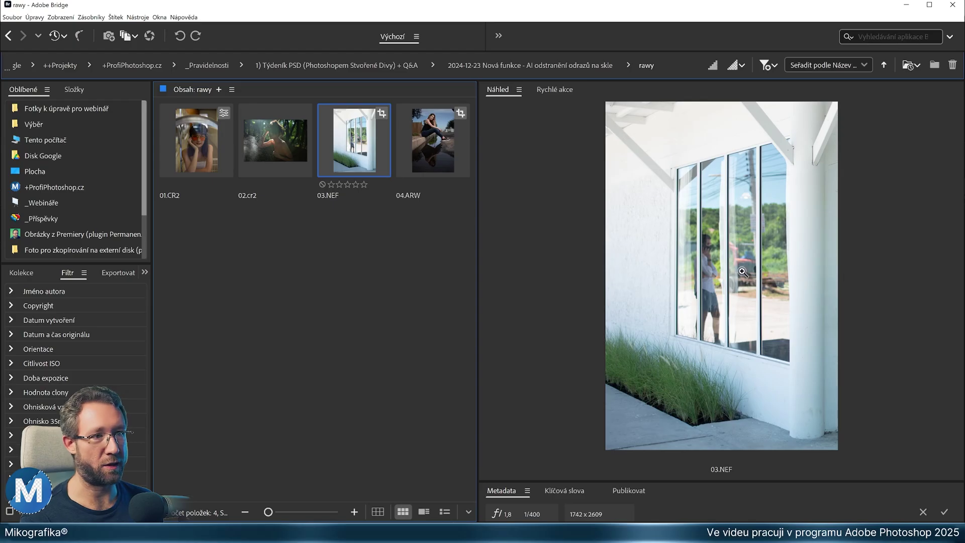
pyautogui.click(442, 148)
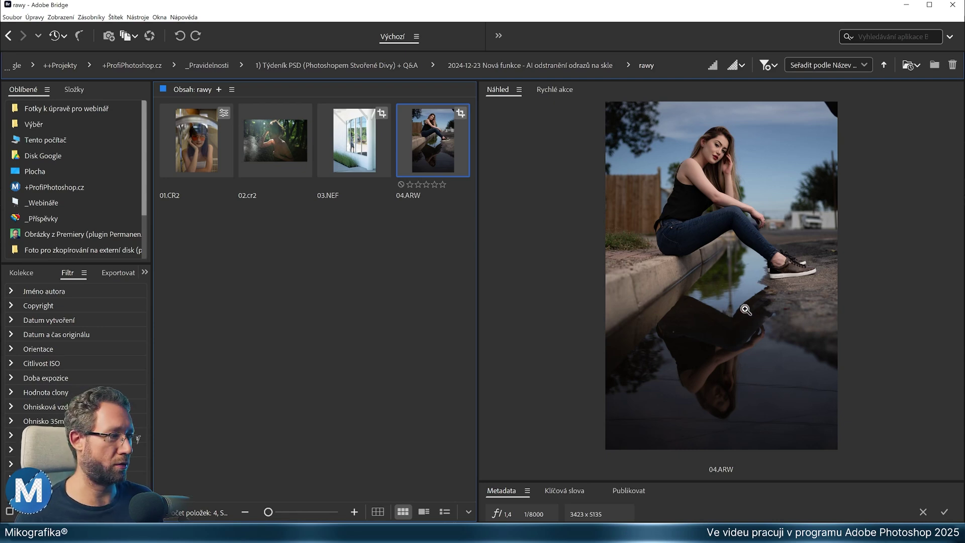
# Step: Step through the photos again, then marquee-select all four in the rawy folder
pyautogui.click(281, 265)
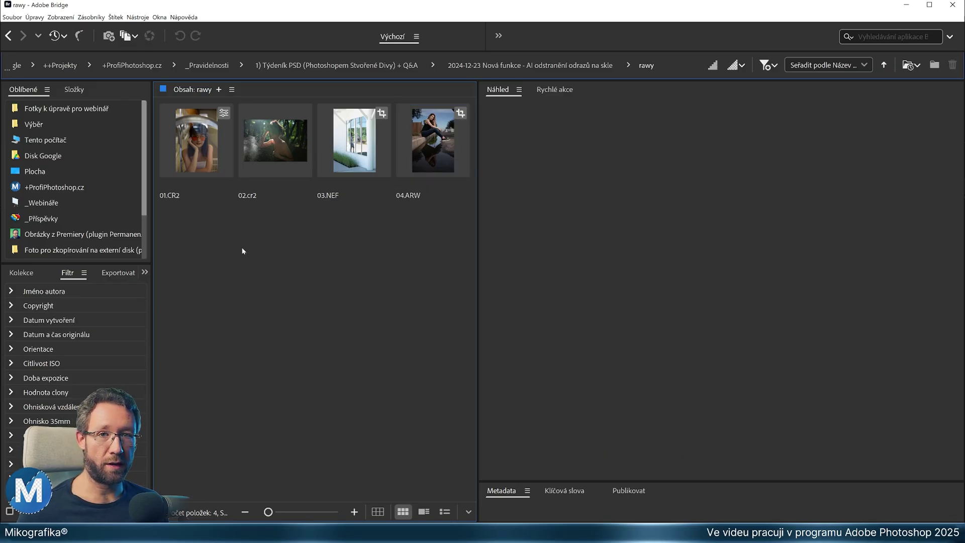
pyautogui.click(194, 146)
pyautogui.press('Right')
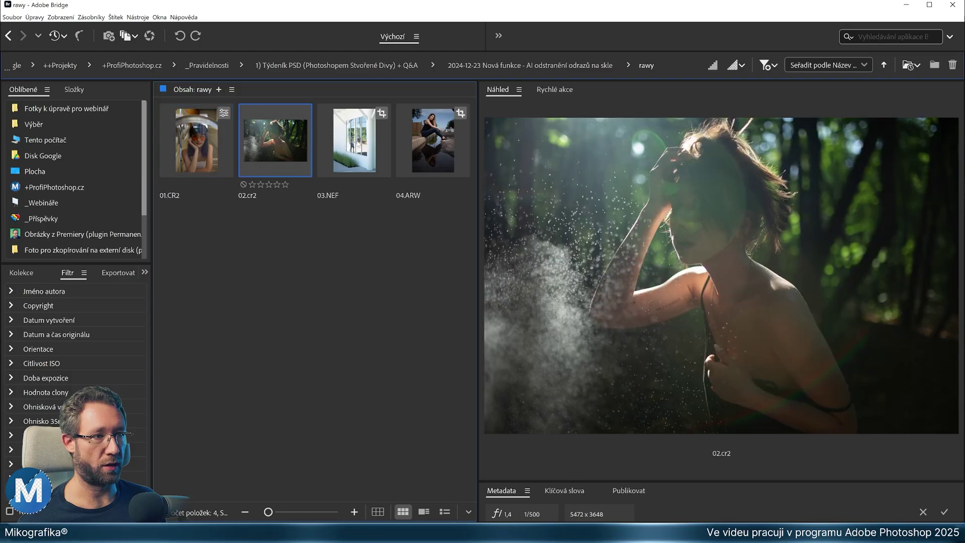
pyautogui.press('Right')
pyautogui.press('Right')
pyautogui.click(191, 137)
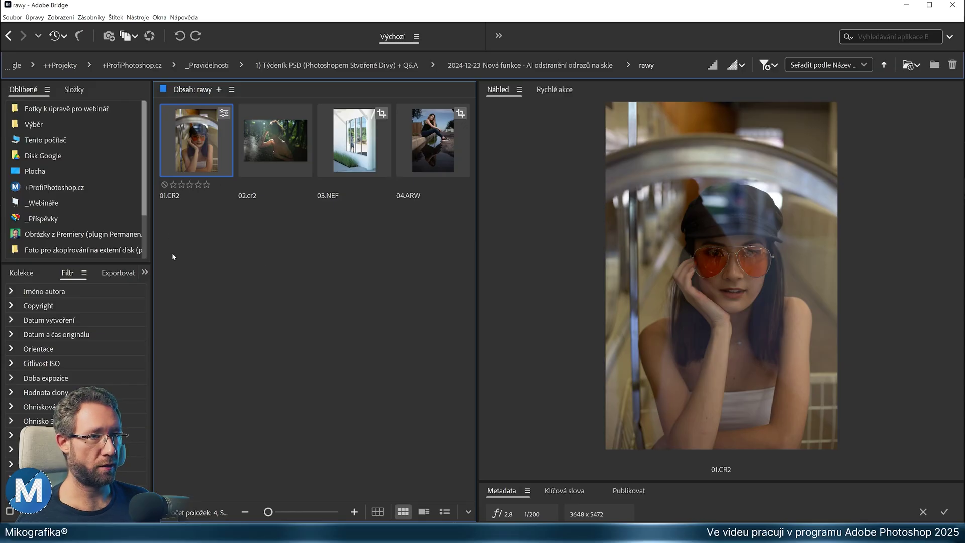
pyautogui.moveTo(172, 259); pyautogui.dragTo(348, 255)
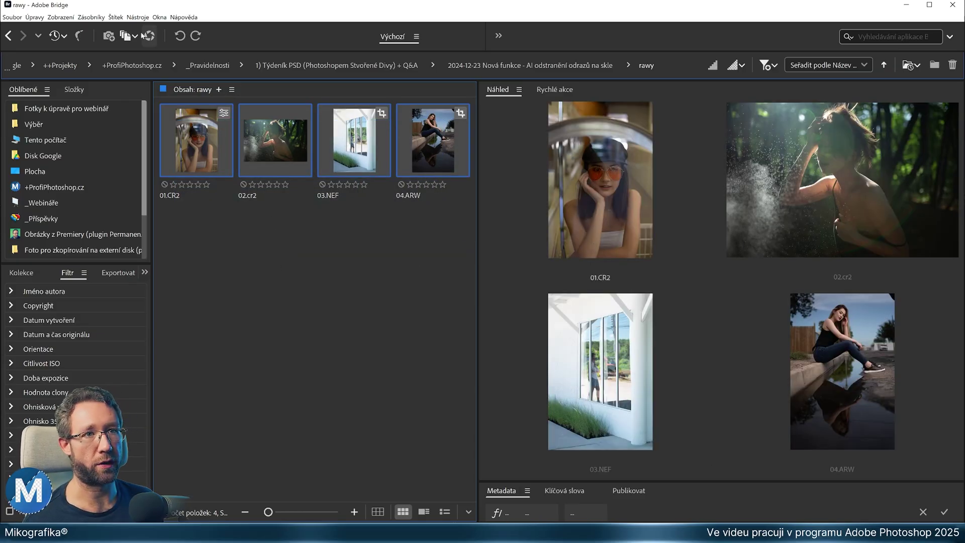
# Step: Open the four selected photos in Camera Raw 17.1 and view its Technology Previews preferences
pyautogui.click(151, 38)
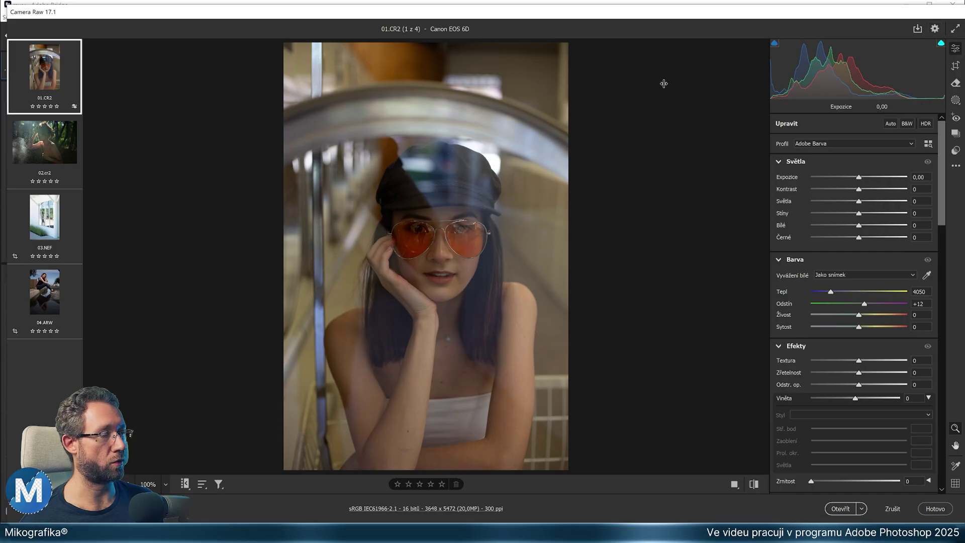
pyautogui.hotkey('ctrl', 'k')
pyautogui.click(263, 145)
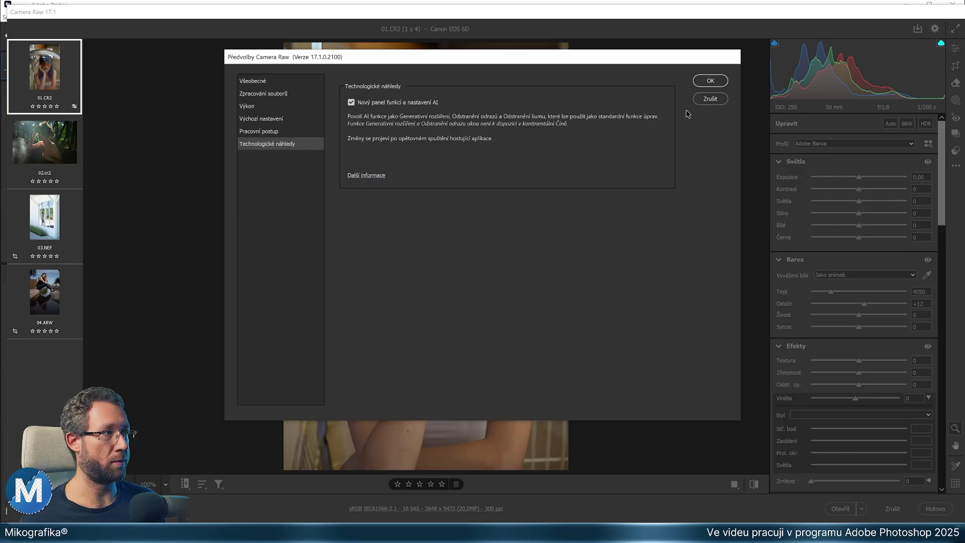
pyautogui.click(710, 81)
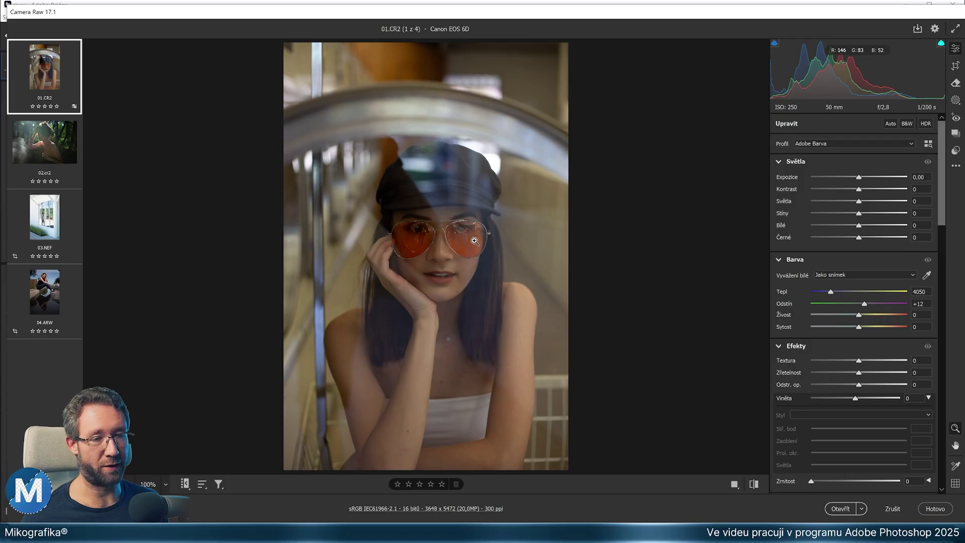
# Step: Enable Reflections distraction removal at 100 on 01.CR2, toggling it off and on to compare
pyautogui.press('b')
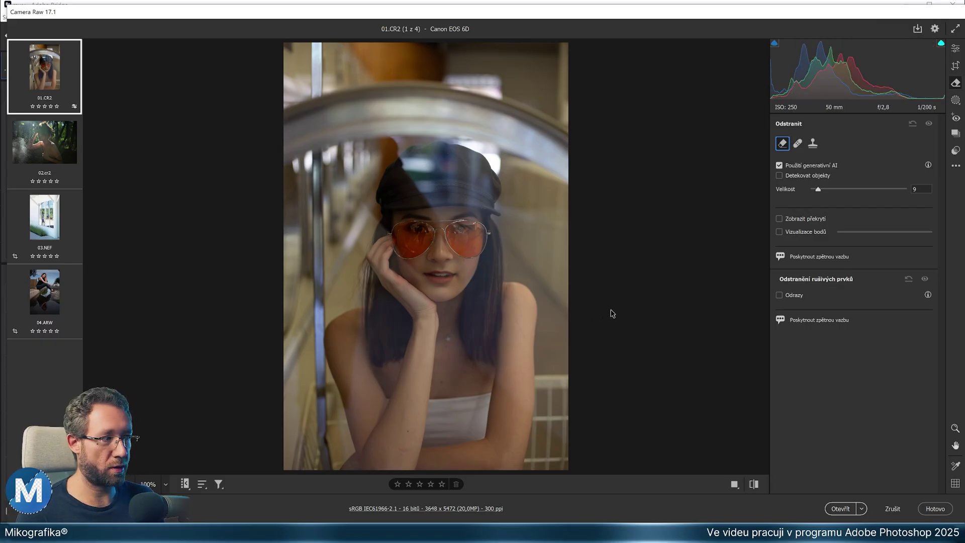
pyautogui.click(779, 296)
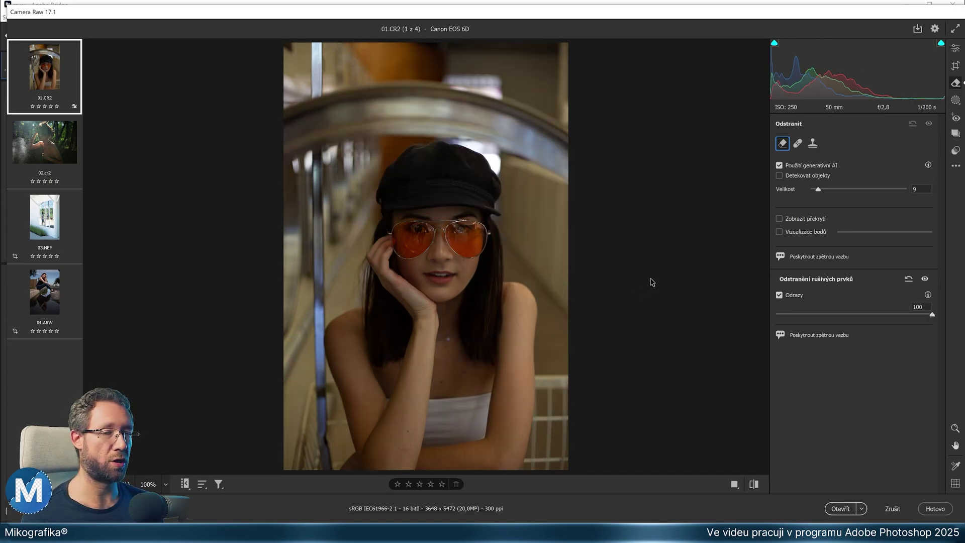
pyautogui.hotkey('ctrl', 'z')
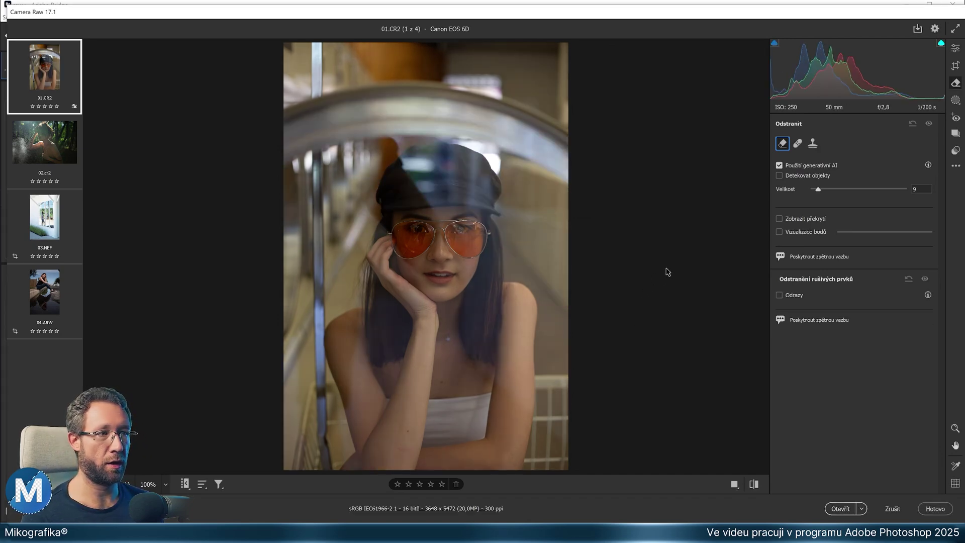
pyautogui.hotkey('ctrl', 'shift', 'z')
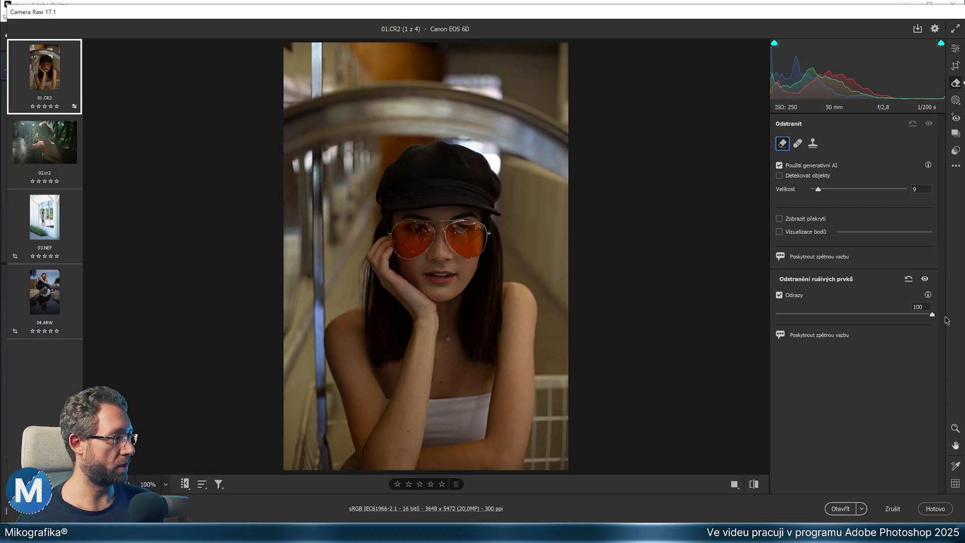
# Step: Drag the Reflections amount on 01.CR2 from 100 down to -4
pyautogui.moveTo(932, 315)
pyautogui.mouseDown()
pyautogui.moveTo(868, 325)
pyautogui.moveTo(853, 318)
pyautogui.mouseUp()
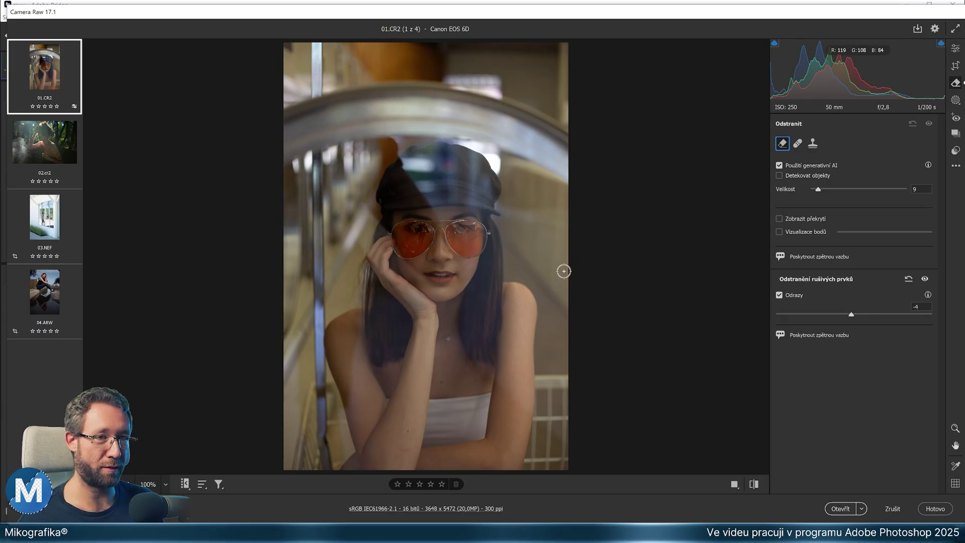
# Step: Isolate the reflection at -100, return Reflections to 100, and minimize the Paint window
pyautogui.moveTo(851, 315); pyautogui.dragTo(752, 319)
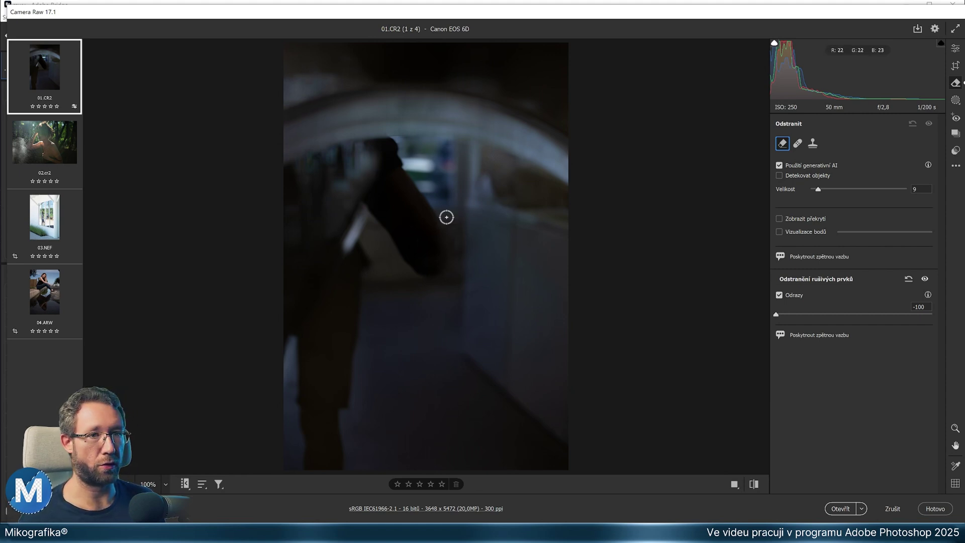
pyautogui.moveTo(776, 315); pyautogui.dragTo(933, 317)
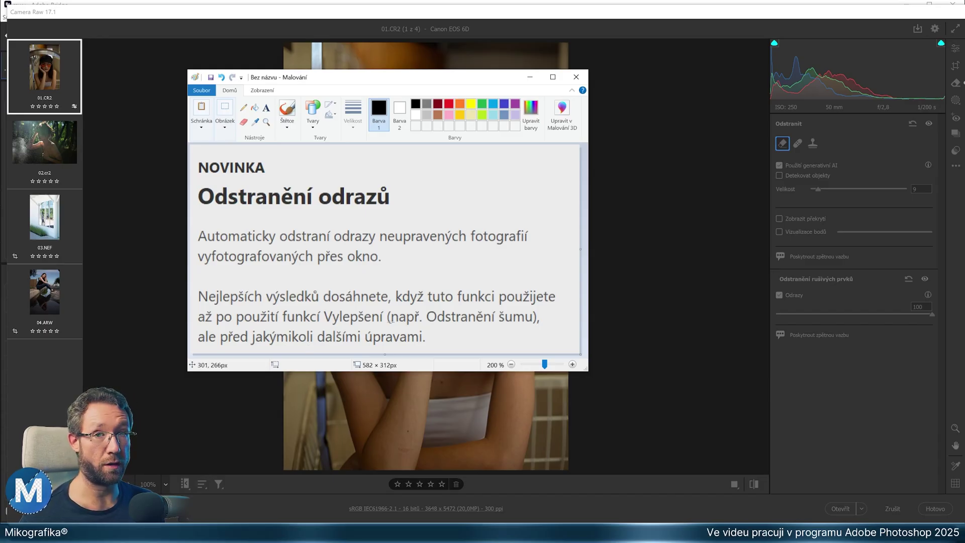
pyautogui.click(530, 77)
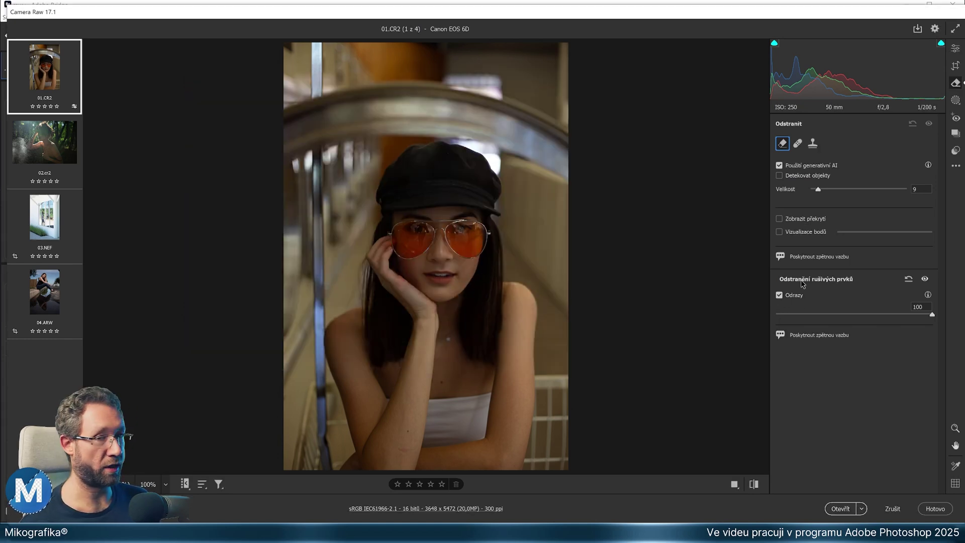
# Step: Return to the Edit panel and show Detail: sharpening 40, radius 1.0, colour noise reduction 25
pyautogui.click(955, 49)
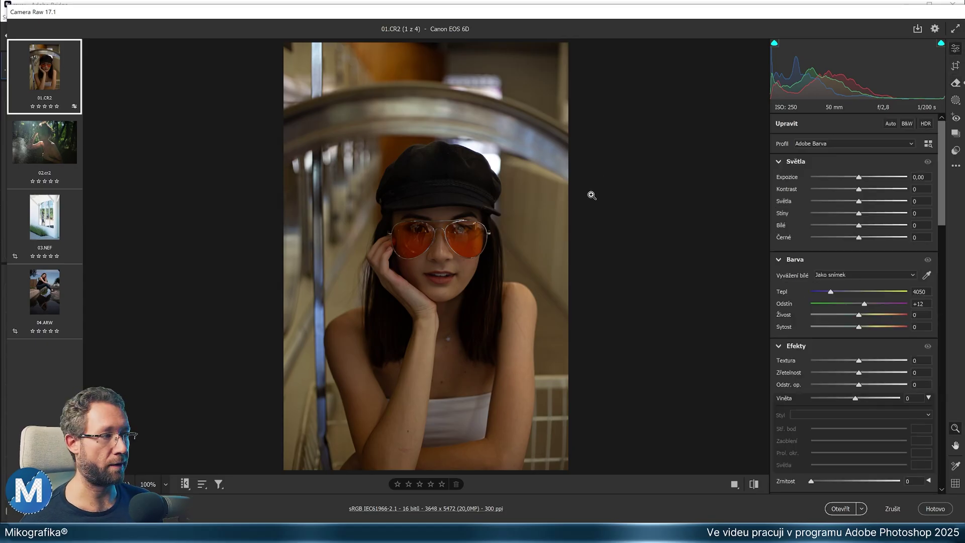
pyautogui.moveTo(943, 168); pyautogui.dragTo(942, 356)
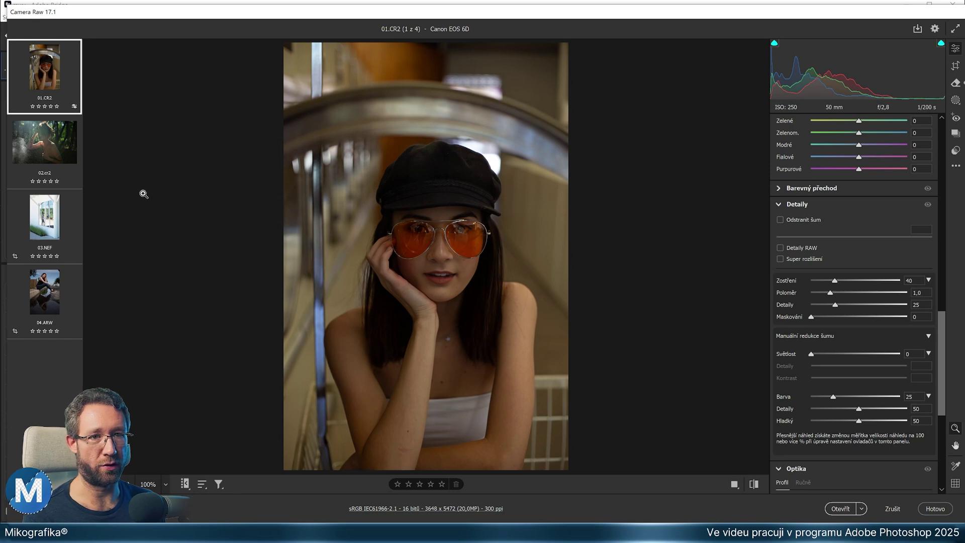
pyautogui.moveTo(44, 143)
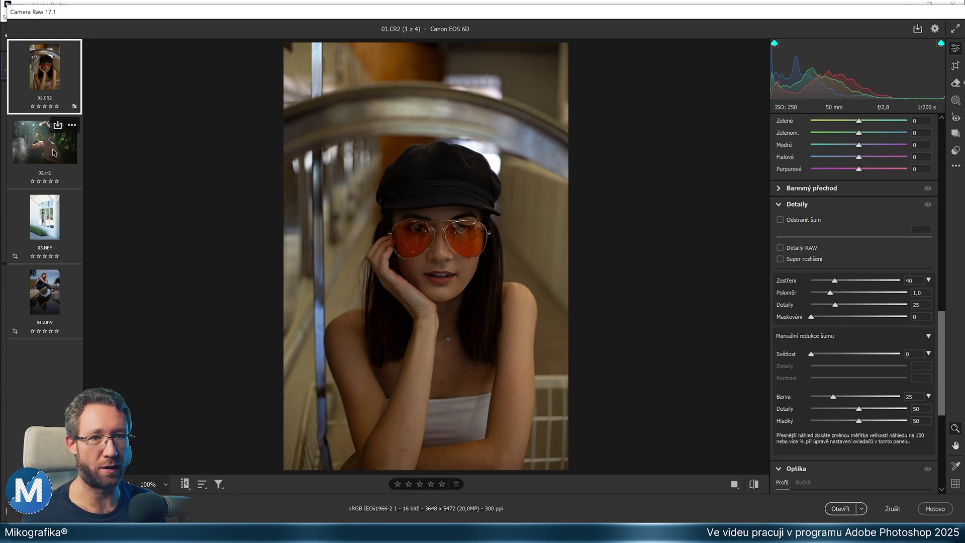
# Step: On 02.cr2, enable Reflections removal at 100 and compare it on and off
pyautogui.click(51, 149)
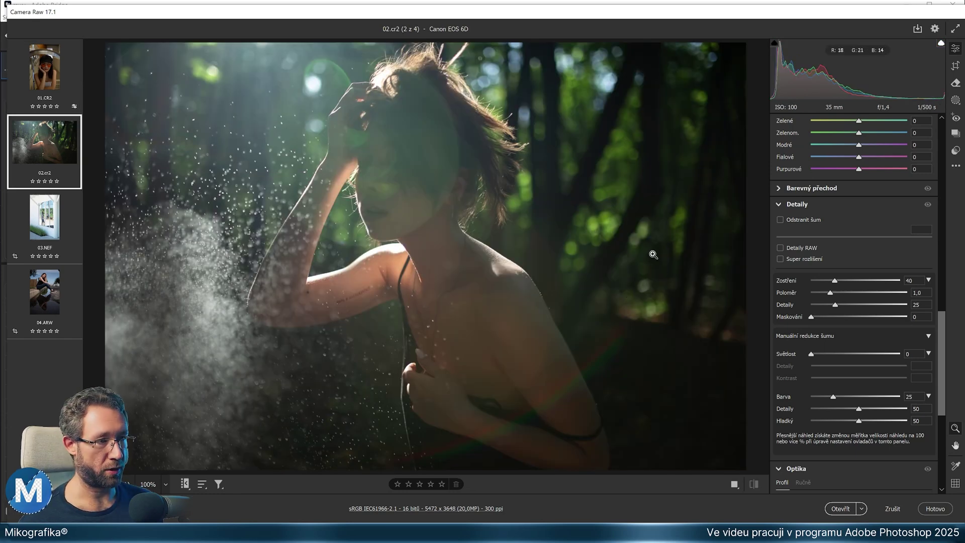
pyautogui.press('b')
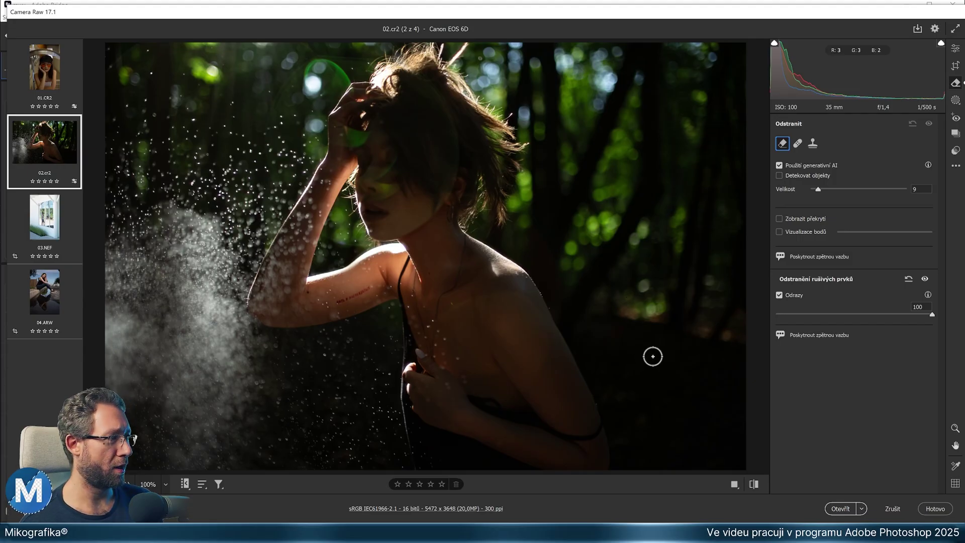
pyautogui.hotkey('ctrl', 'z')
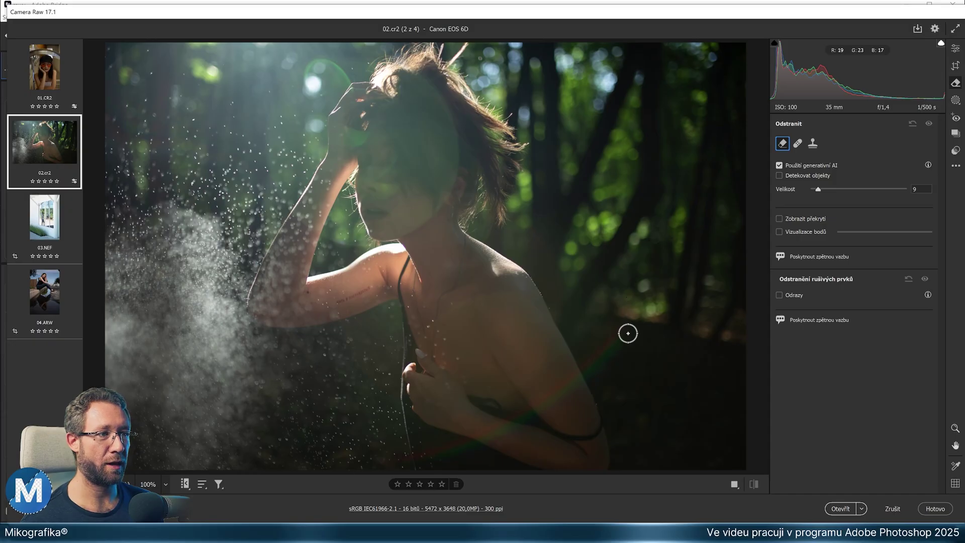
pyautogui.hotkey('ctrl', 'shift', 'z')
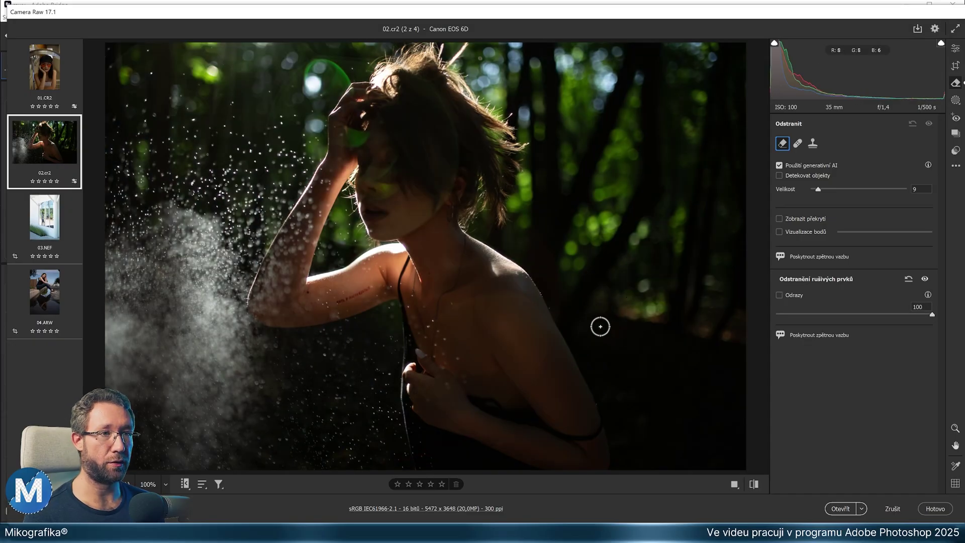
pyautogui.hotkey('ctrl', 'z')
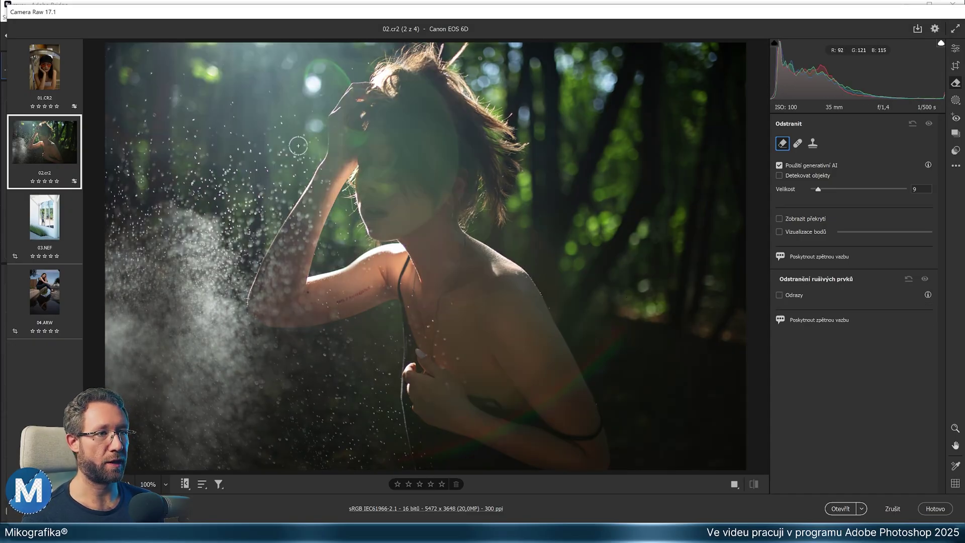
pyautogui.hotkey('ctrl', 'shift', 'z')
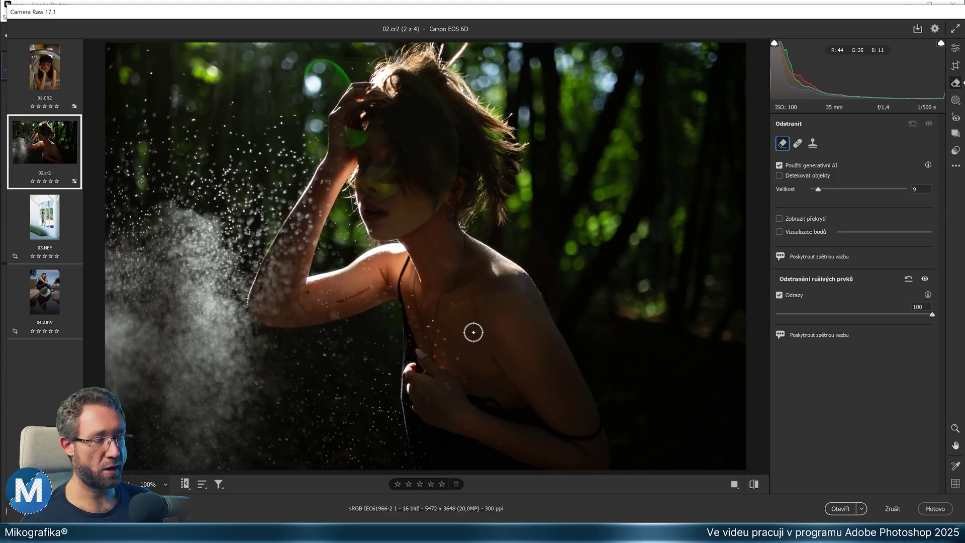
pyautogui.hotkey('ctrl', 'z')
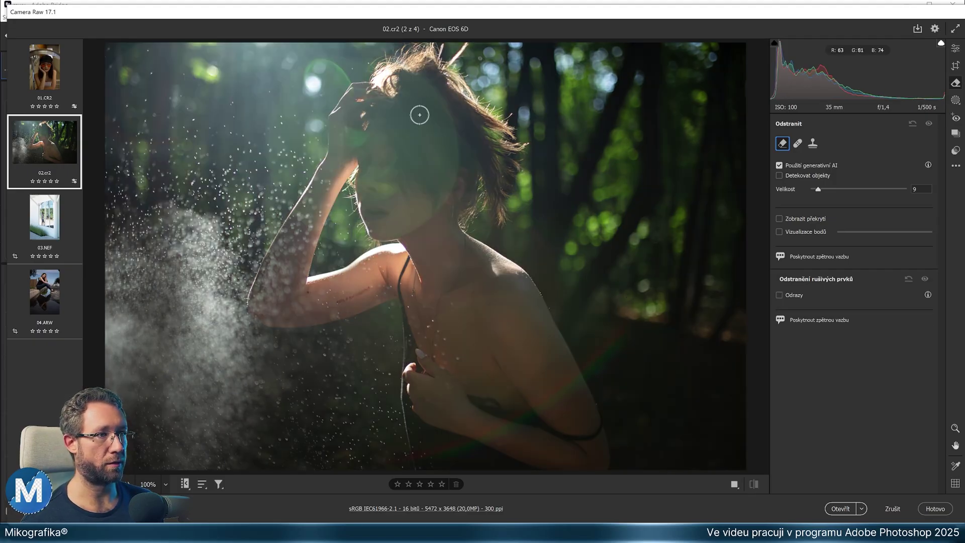
pyautogui.hotkey('ctrl', 'shift', 'z')
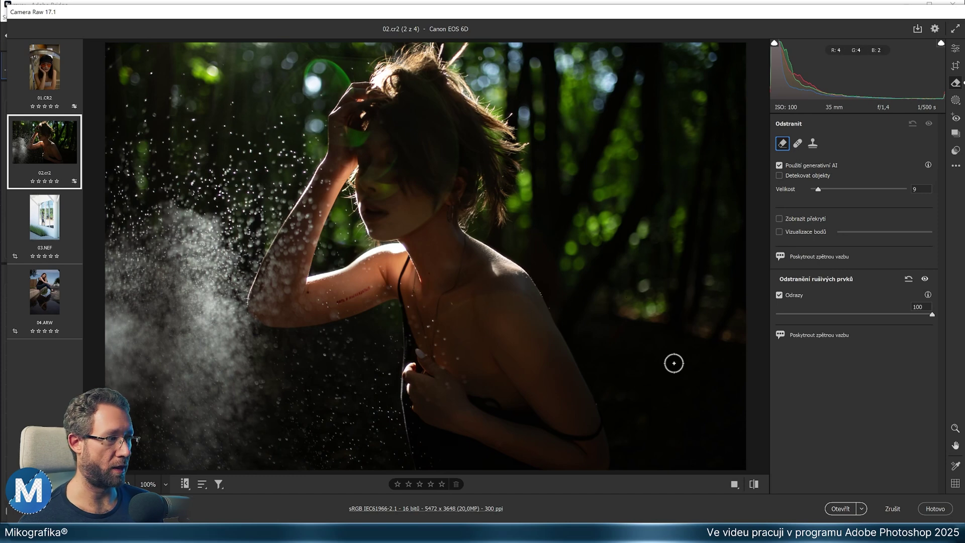
# Step: Try lower Reflections amounts on 02.cr2, settling on 65
pyautogui.moveTo(932, 314); pyautogui.dragTo(762, 319)
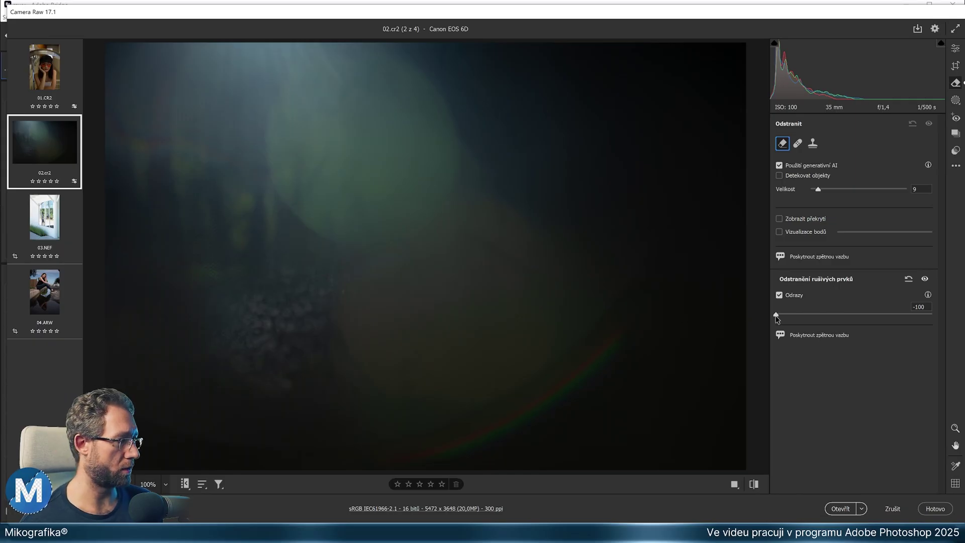
pyautogui.moveTo(776, 315); pyautogui.dragTo(905, 315)
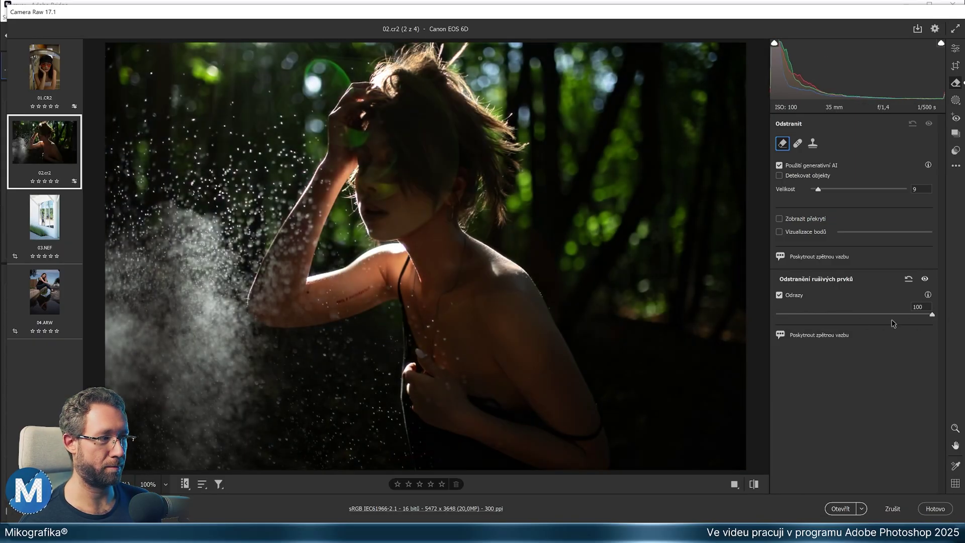
# Step: Raise the 02.cr2 Exposure to +0.95 and Shadows to +33
pyautogui.press('e')
pyautogui.moveTo(858, 177); pyautogui.dragTo(868, 177)
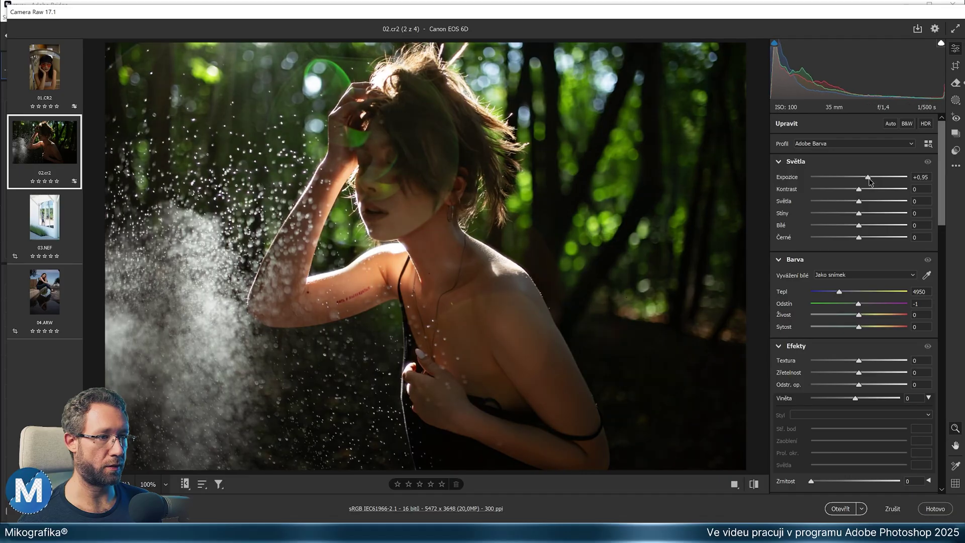
pyautogui.moveTo(857, 218); pyautogui.dragTo(875, 218)
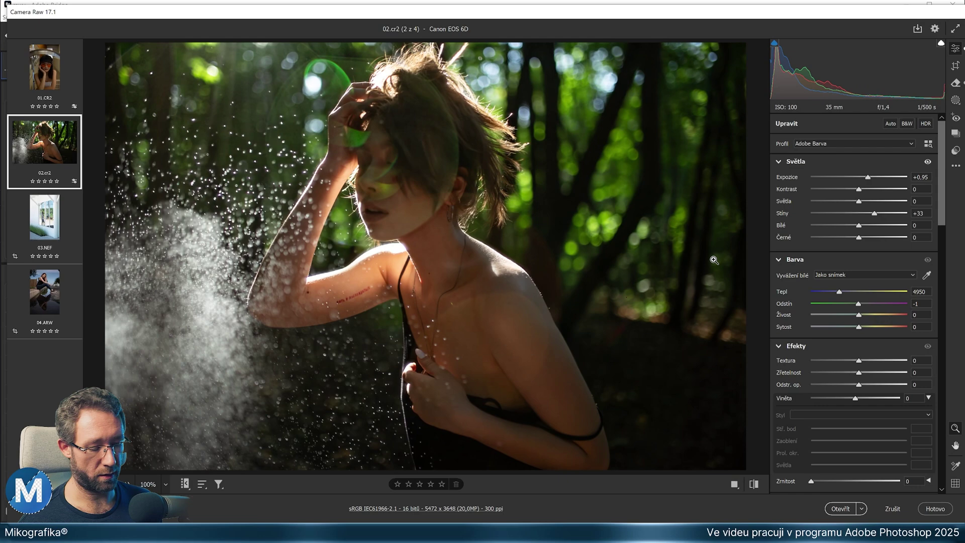
# Step: Compare before and after views of the forest portrait, then move to 03.NEF
pyautogui.press('\\')
pyautogui.press('\\')
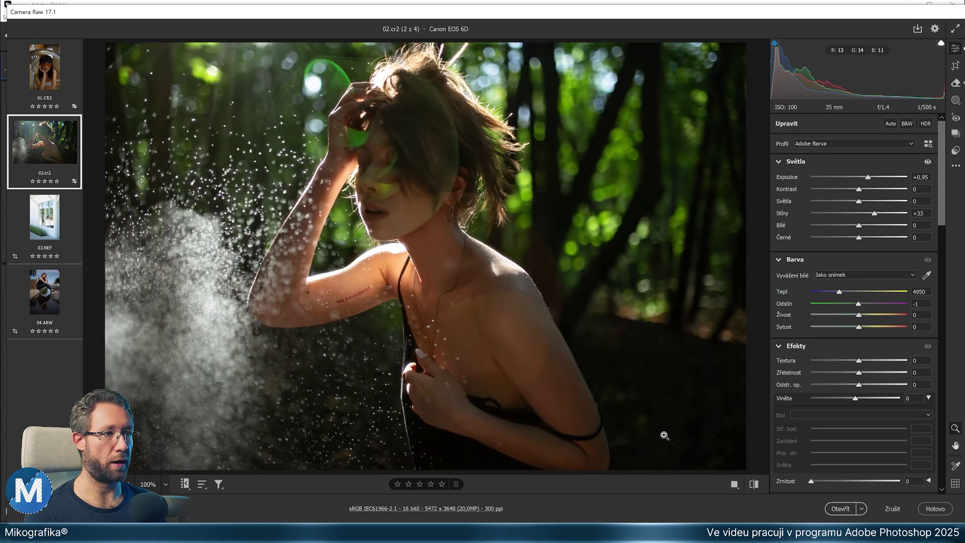
pyautogui.press('\\')
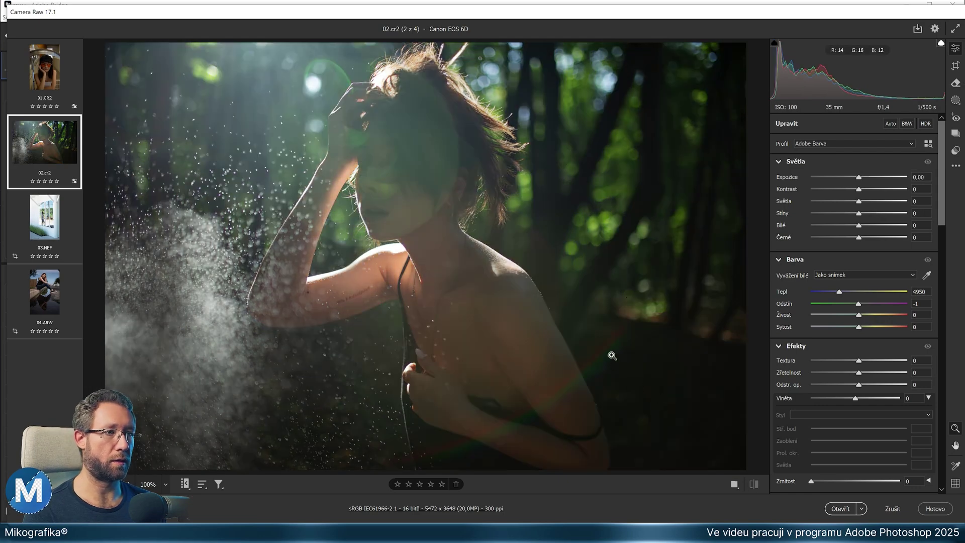
pyautogui.press('\\')
pyautogui.press('\\')
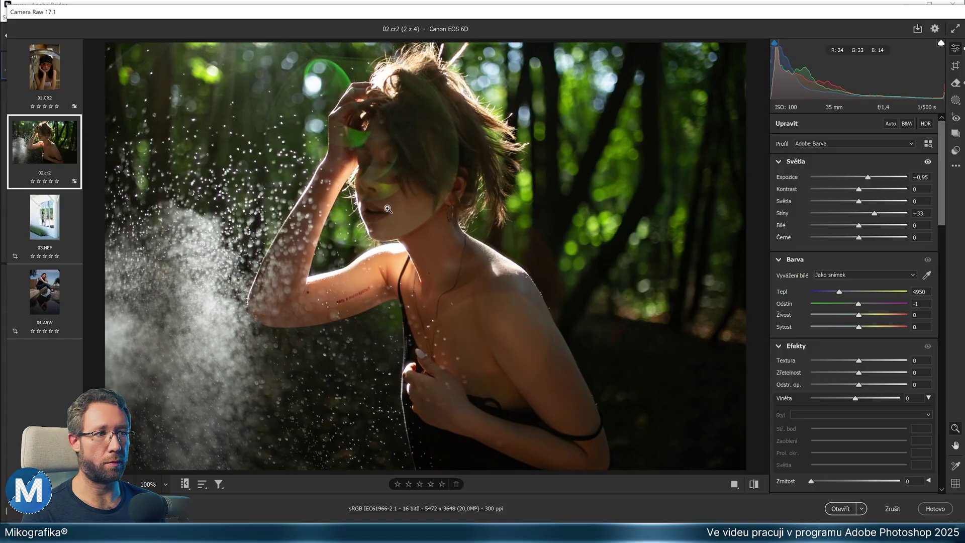
pyautogui.press('\\')
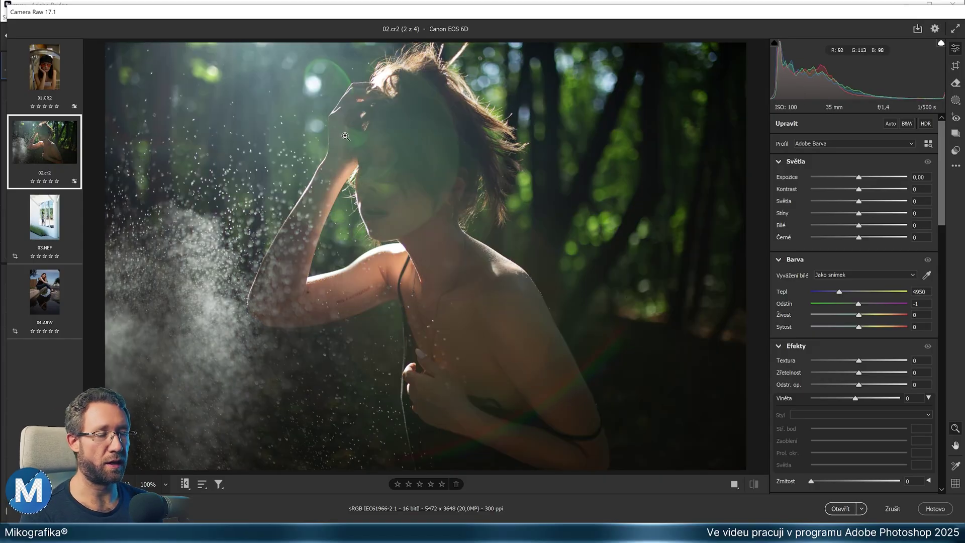
pyautogui.press('\\')
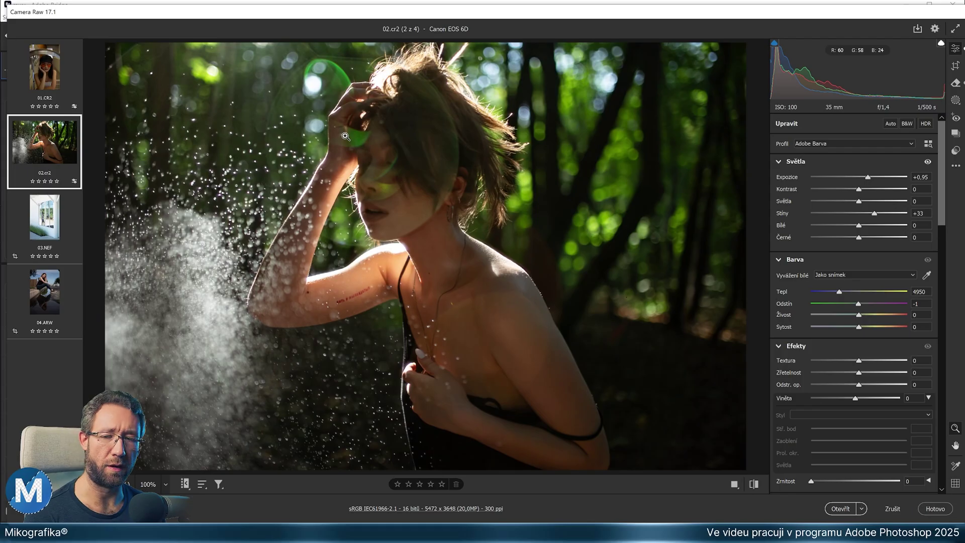
pyautogui.press('\\')
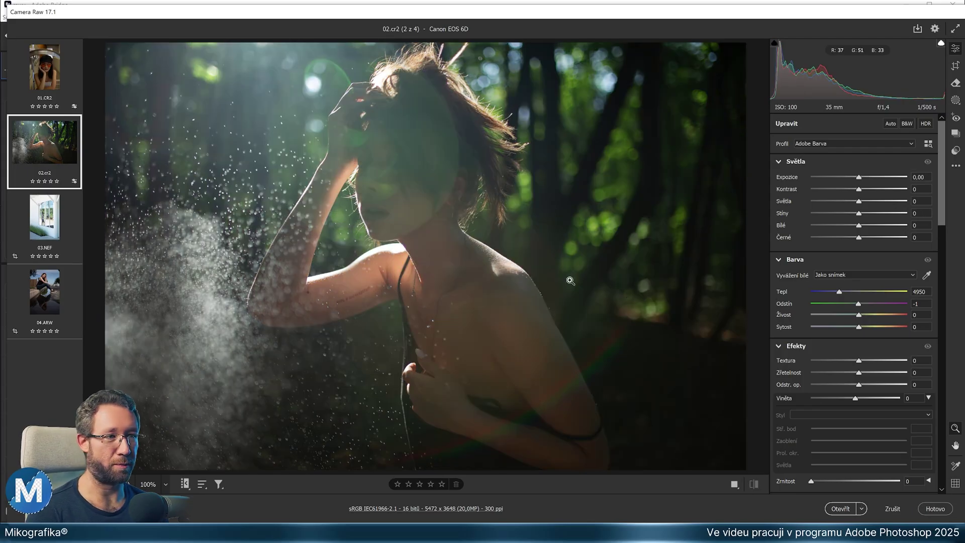
pyautogui.press('\\')
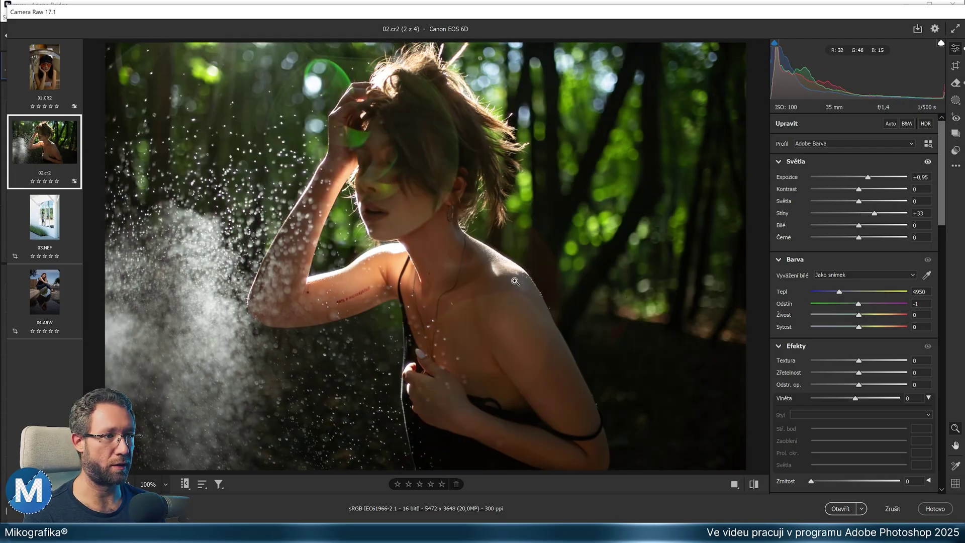
pyautogui.press('\\')
pyautogui.press('\\')
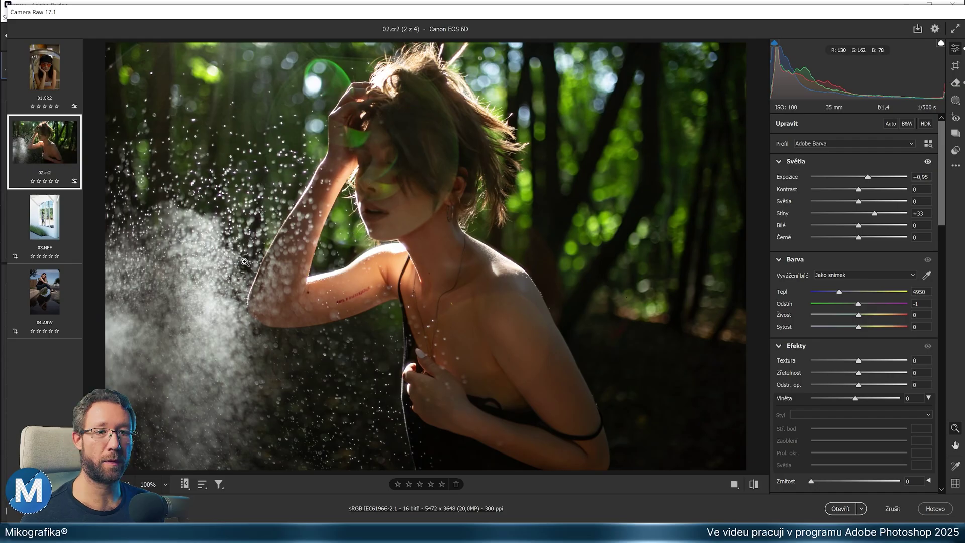
pyautogui.click(45, 217)
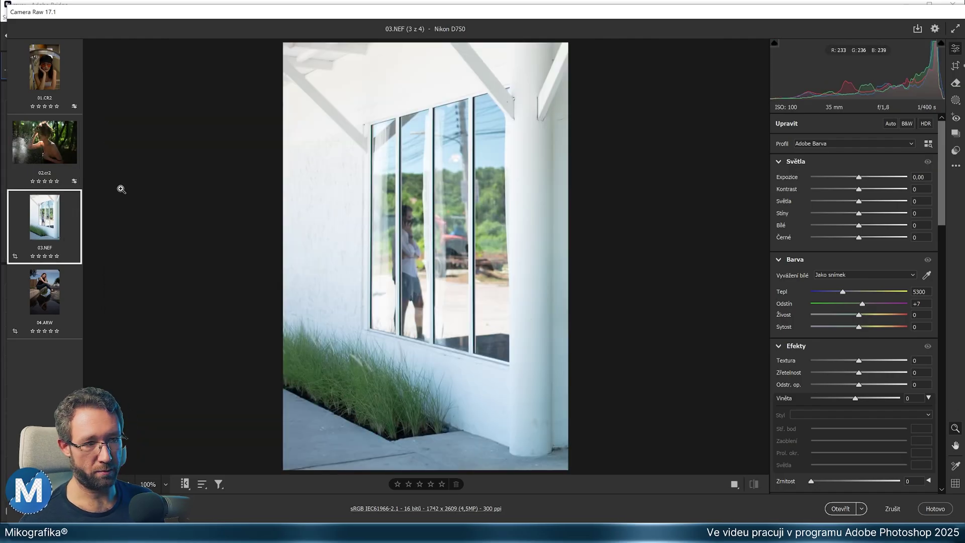
# Step: Test Reflections removal on 03.NEF, leave it off, and switch to 04.ARW
pyautogui.press('b')
pyautogui.click(779, 295)
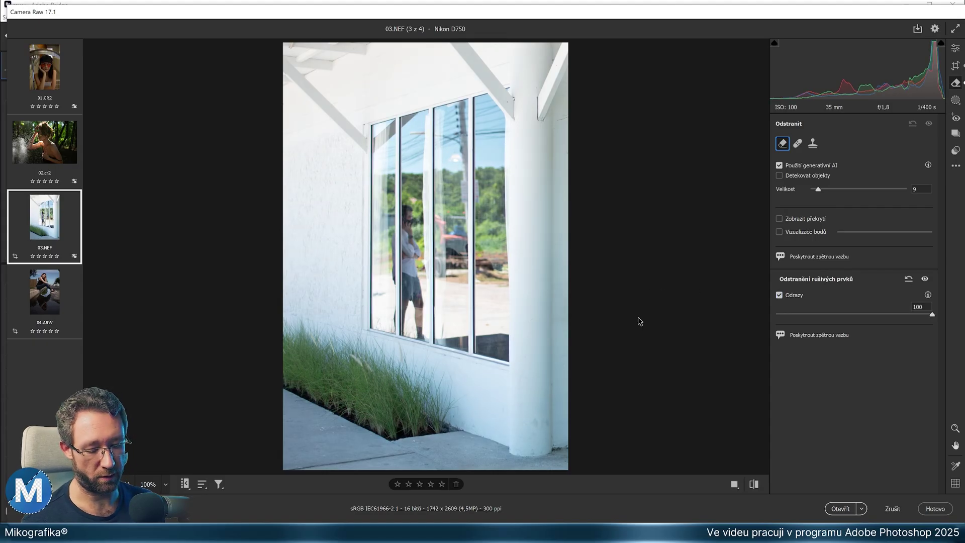
pyautogui.hotkey('ctrl', 'z')
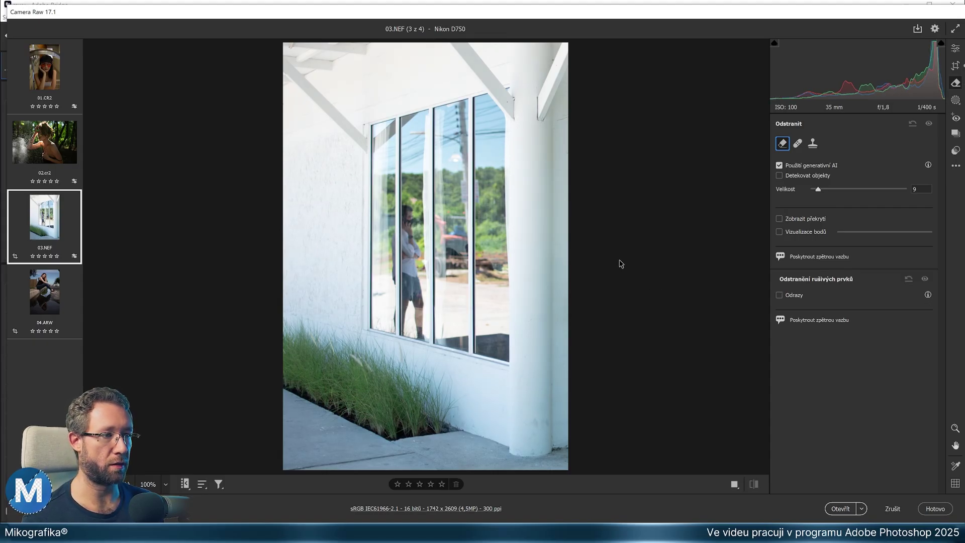
pyautogui.hotkey('ctrl', 'shift', 'z')
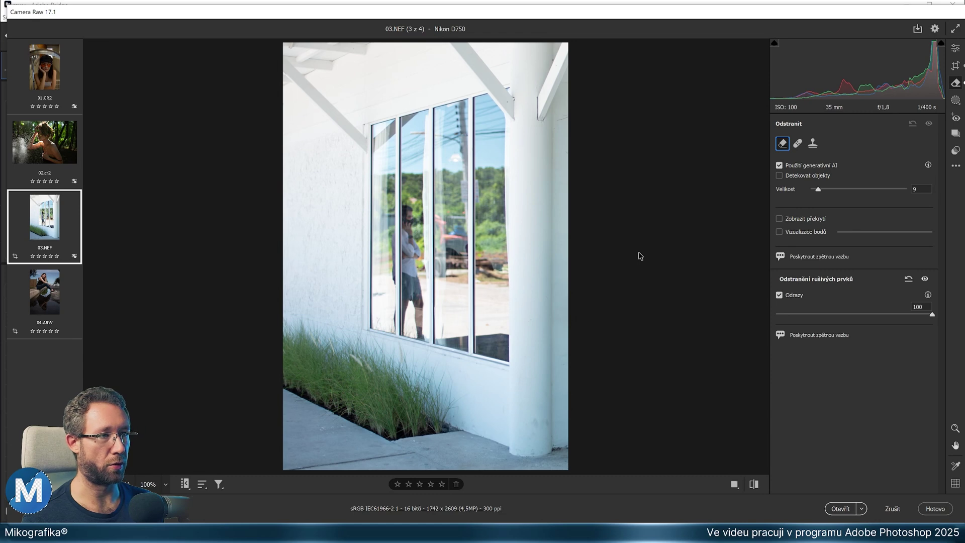
pyautogui.hotkey('ctrl', 'z')
pyautogui.hotkey('ctrl', 'shift', 'z')
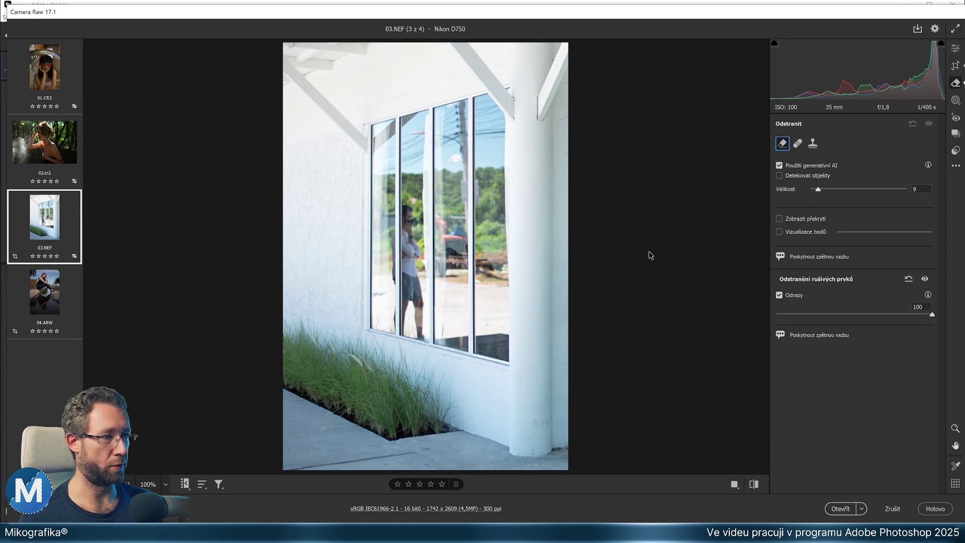
pyautogui.hotkey('ctrl', 'z')
pyautogui.hotkey('ctrl', 'shift', 'z')
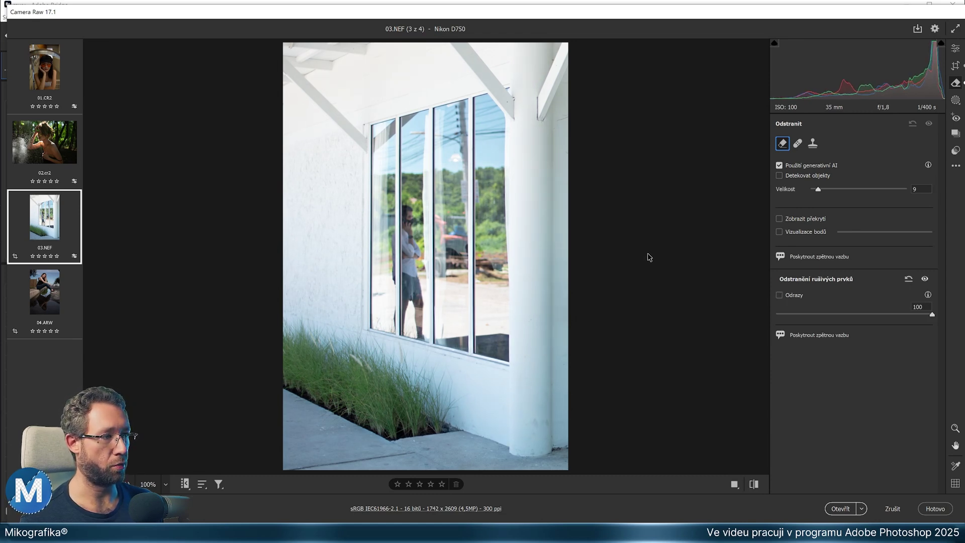
pyautogui.hotkey('ctrl', 'z')
pyautogui.moveTo(43, 291)
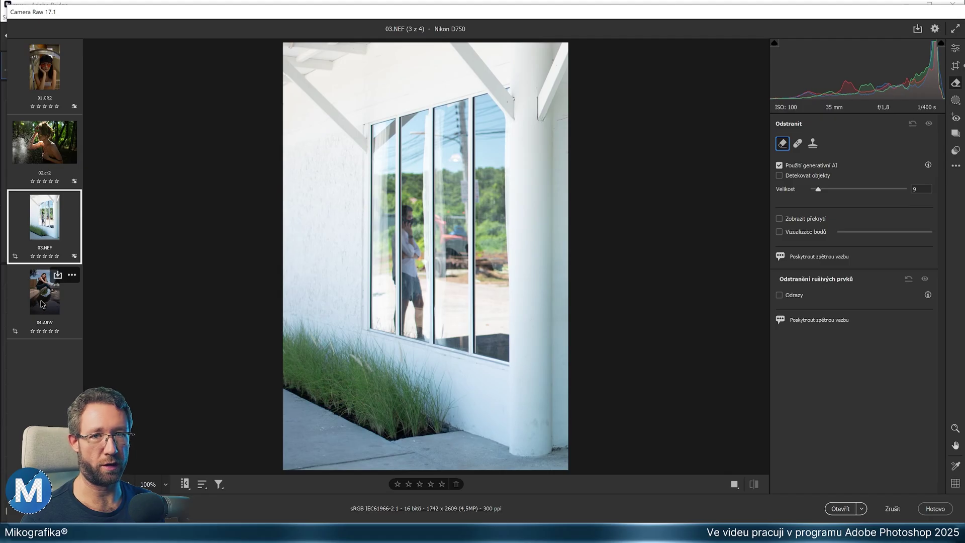
pyautogui.click(45, 301)
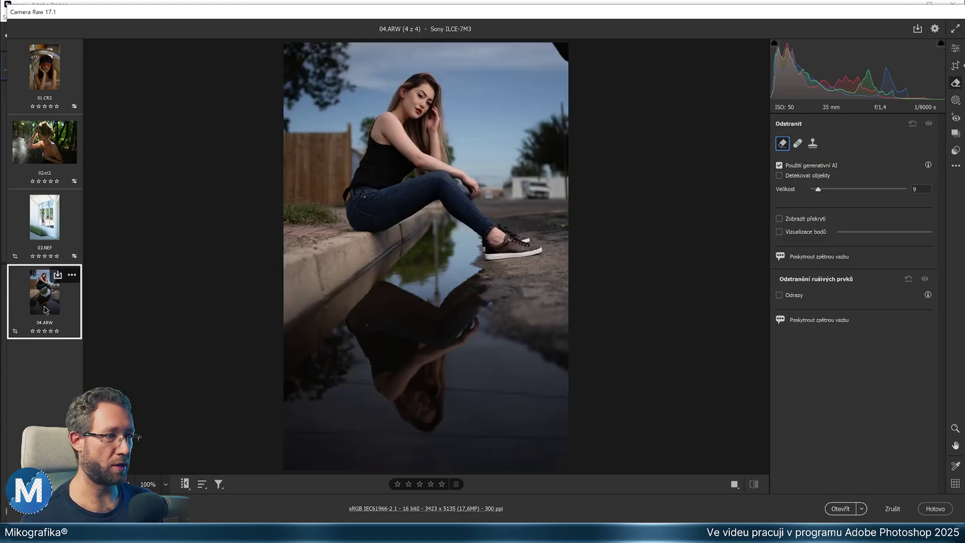
# Step: Remove reflections at 100 on 04.ARW, compare it zoomed in on the face, then switch to 01.CR2
pyautogui.click(779, 295)
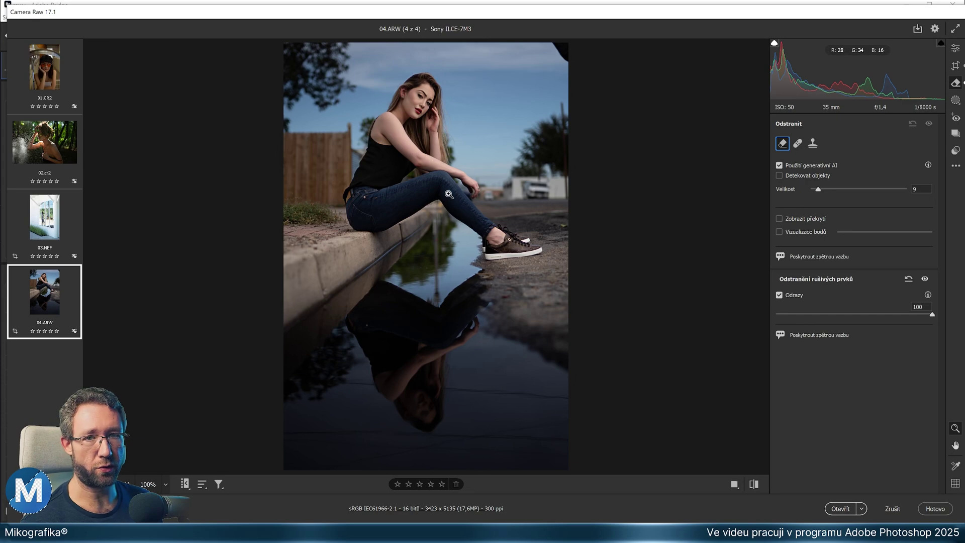
pyautogui.moveTo(416, 93)
pyautogui.mouseDown()
pyautogui.moveTo(558, 105)
pyautogui.moveTo(445, 206)
pyautogui.mouseUp()
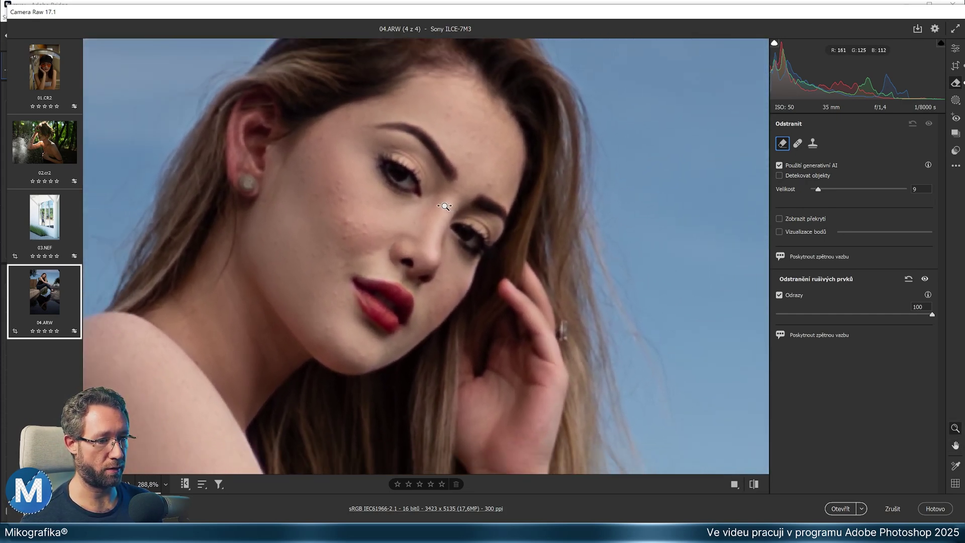
pyautogui.moveTo(445, 208); pyautogui.dragTo(460, 208)
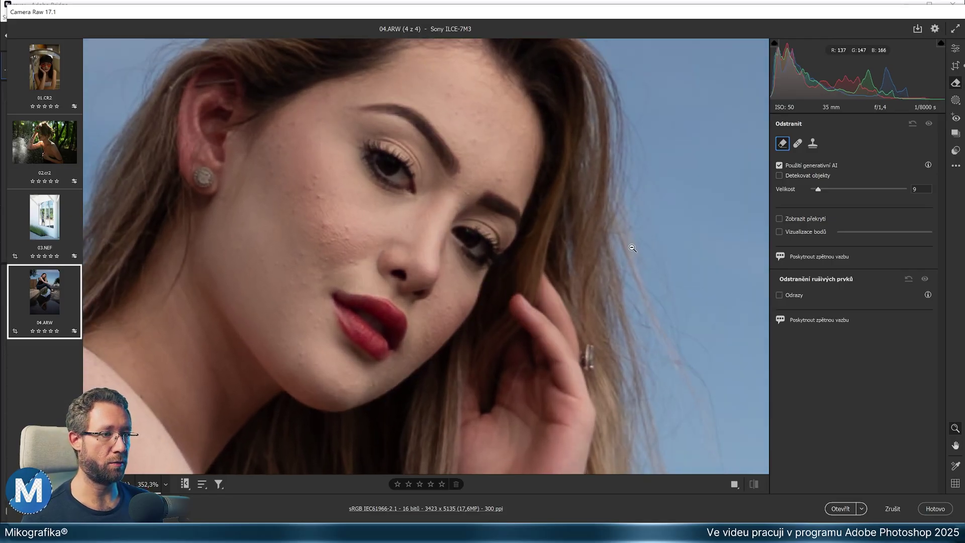
pyautogui.hotkey('ctrl', 'shift', 'z')
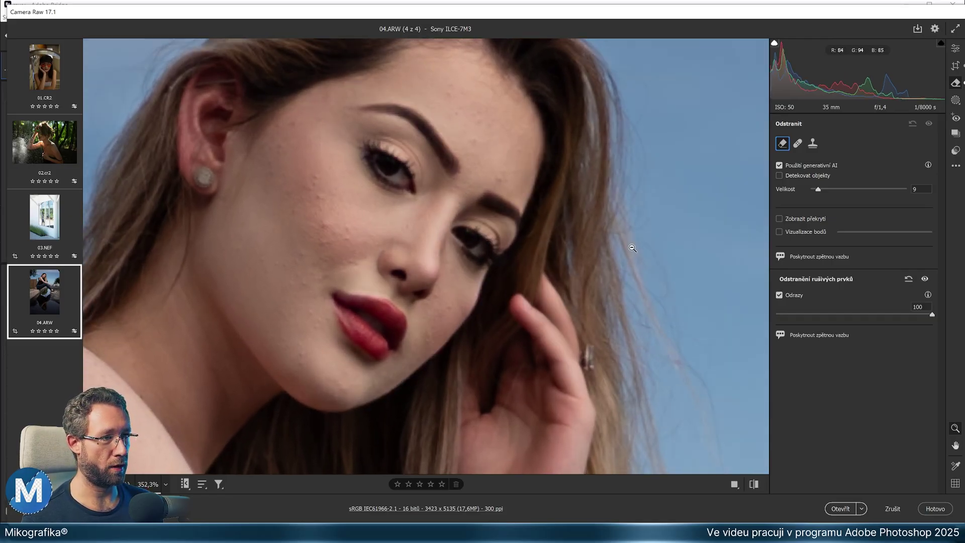
pyautogui.scroll(1, 300, 228)
pyautogui.moveTo(284, 220); pyautogui.dragTo(325, 223)
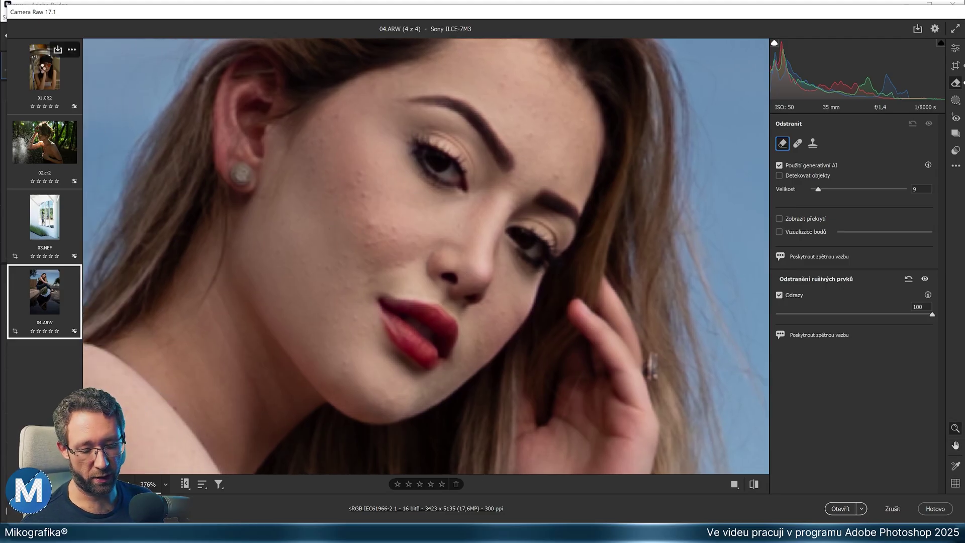
pyautogui.click(41, 69)
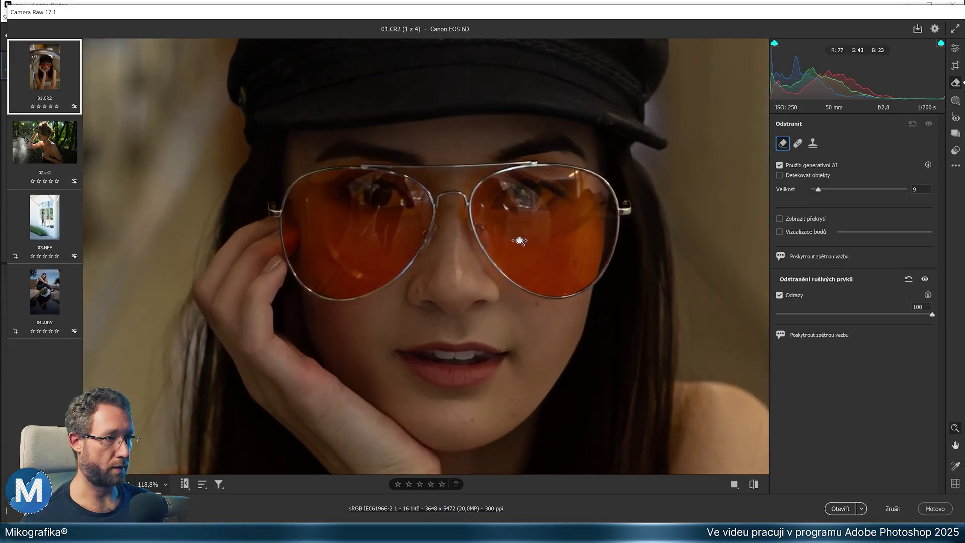
pyautogui.scroll(3, 552, 258)
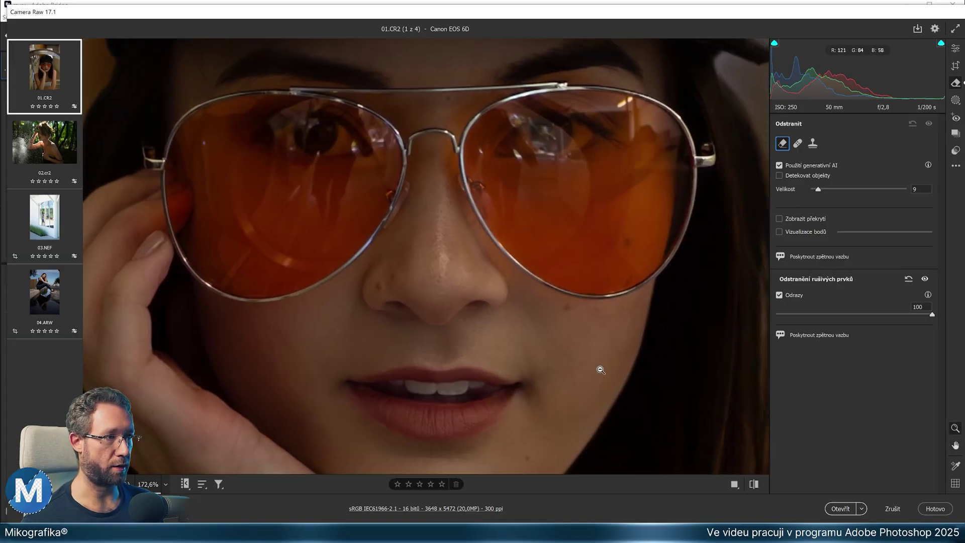
pyautogui.hotkey('ctrl', 'z')
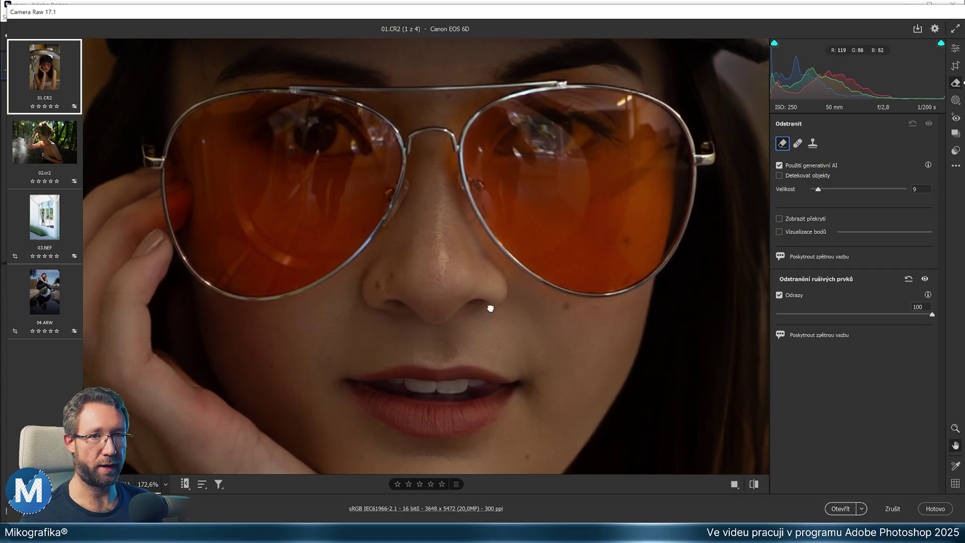
pyautogui.moveTo(491, 308); pyautogui.dragTo(492, 261)
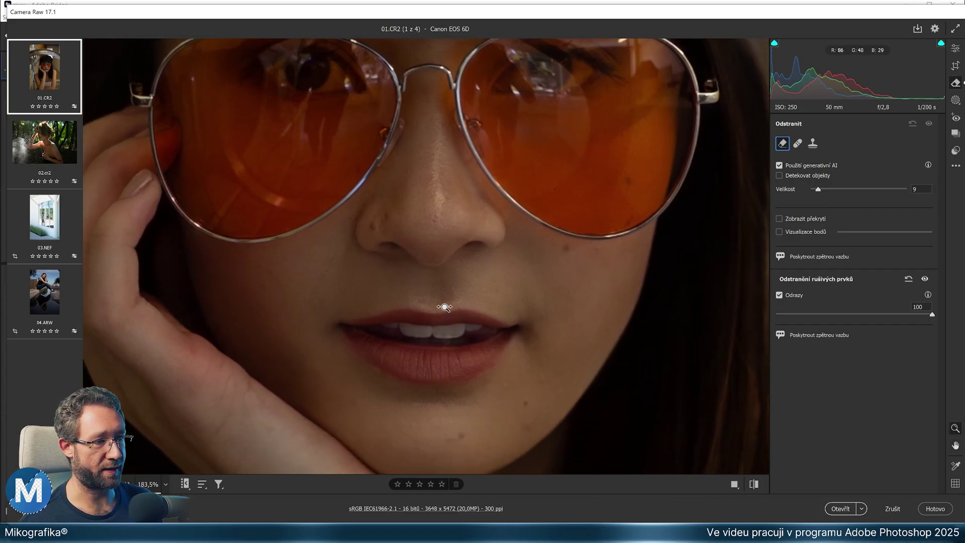
pyautogui.scroll(3, 493, 286)
pyautogui.scroll(2, 513, 327)
pyautogui.moveTo(526, 347); pyautogui.dragTo(544, 153)
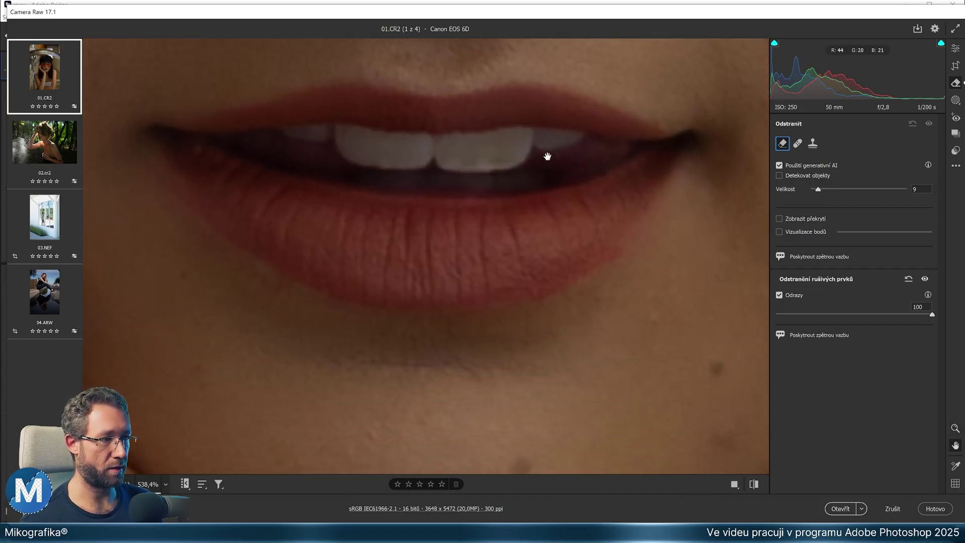
pyautogui.hotkey('ctrl', 'z')
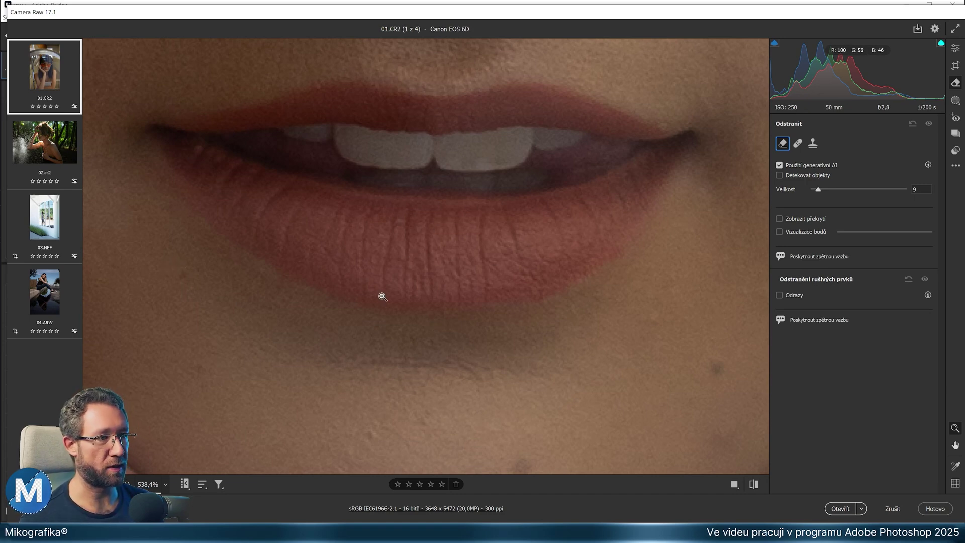
pyautogui.hotkey('ctrl', 'shift', 'z')
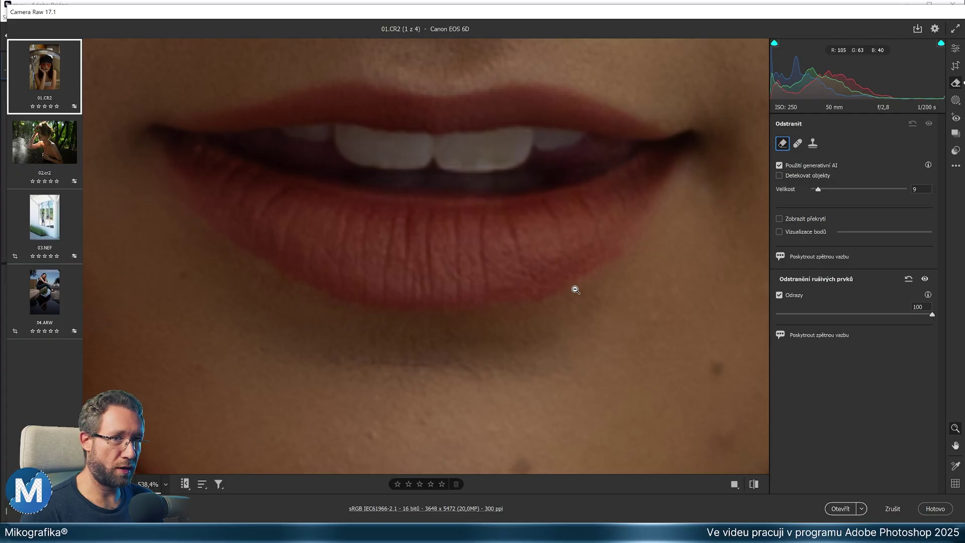
pyautogui.click(493, 312)
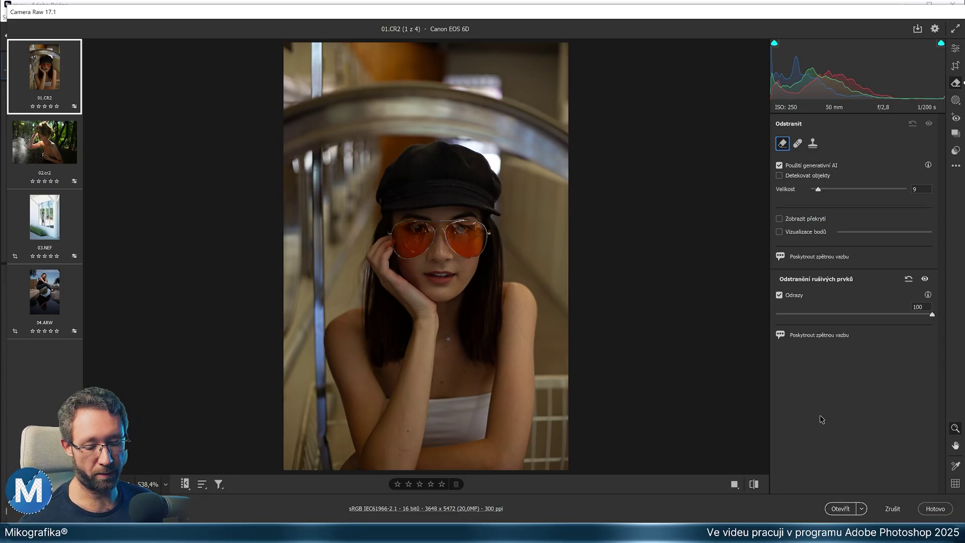
# Step: Open the reflection-free 01.CR2 in Photoshop as a smart object with Shift-Open Object
pyautogui.press('shift')
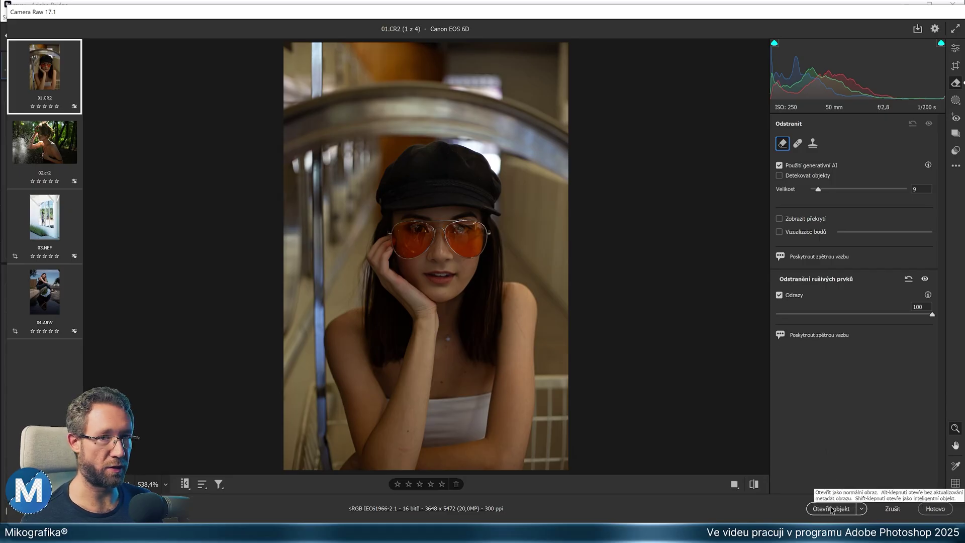
pyautogui.click(831, 509)
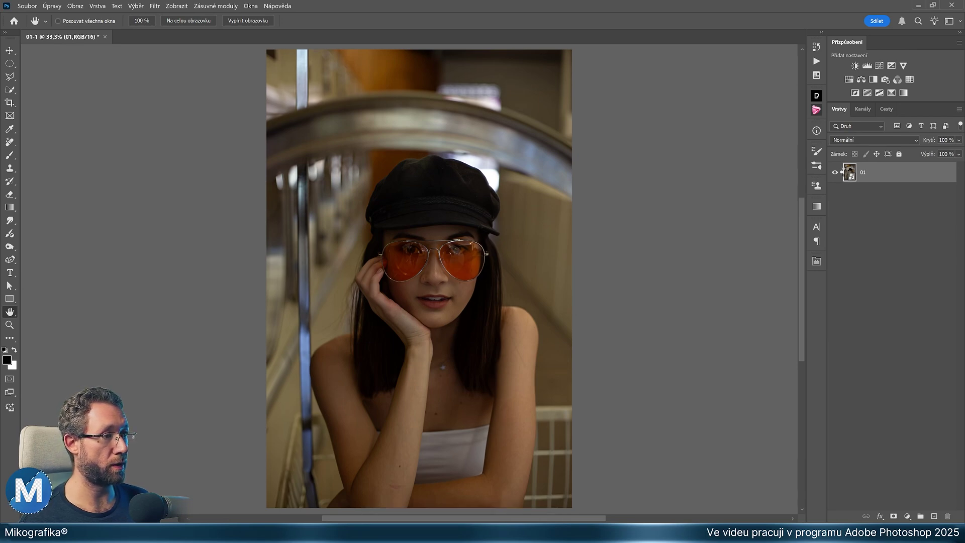
pyautogui.hotkey('ctrl', 'shift', 'a')
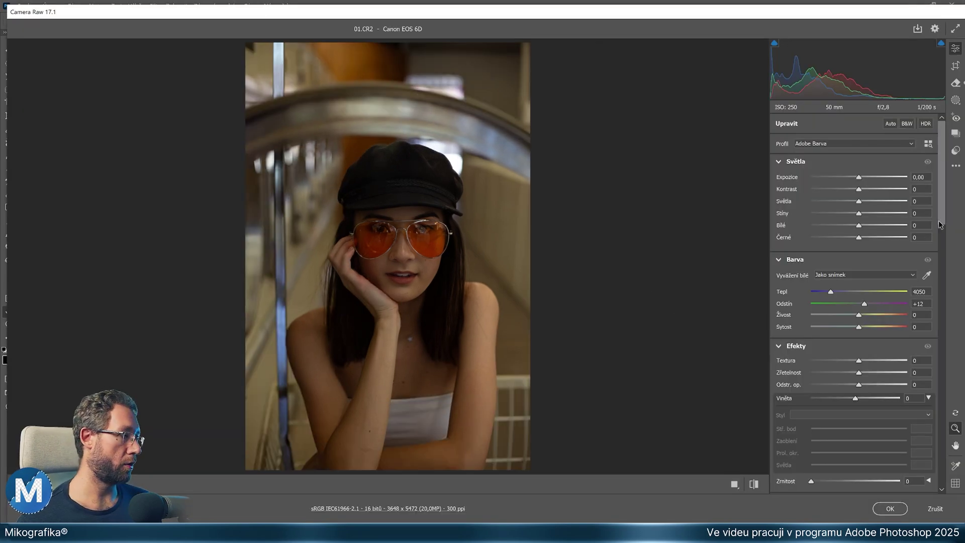
pyautogui.scroll(-5, 943, 196)
pyautogui.scroll(10, 940, 176)
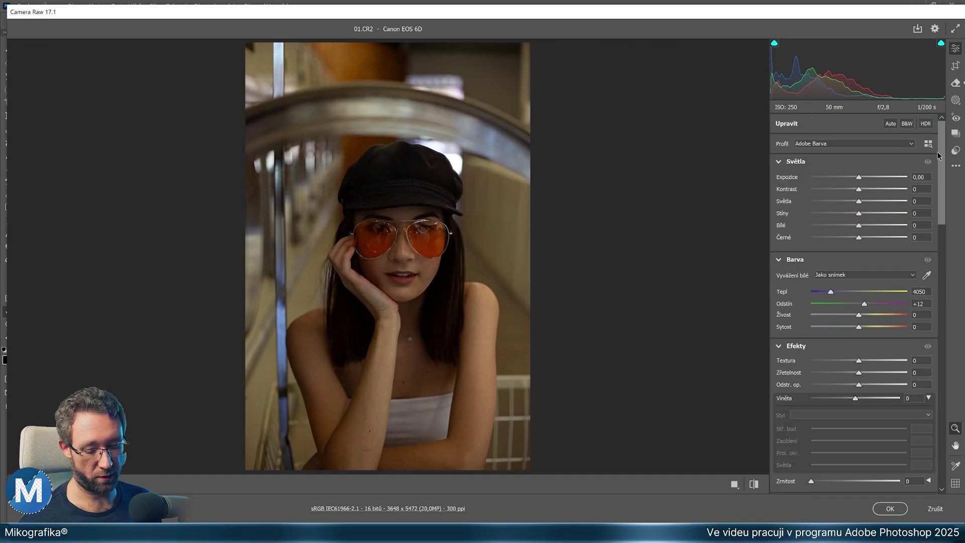
pyautogui.press('b')
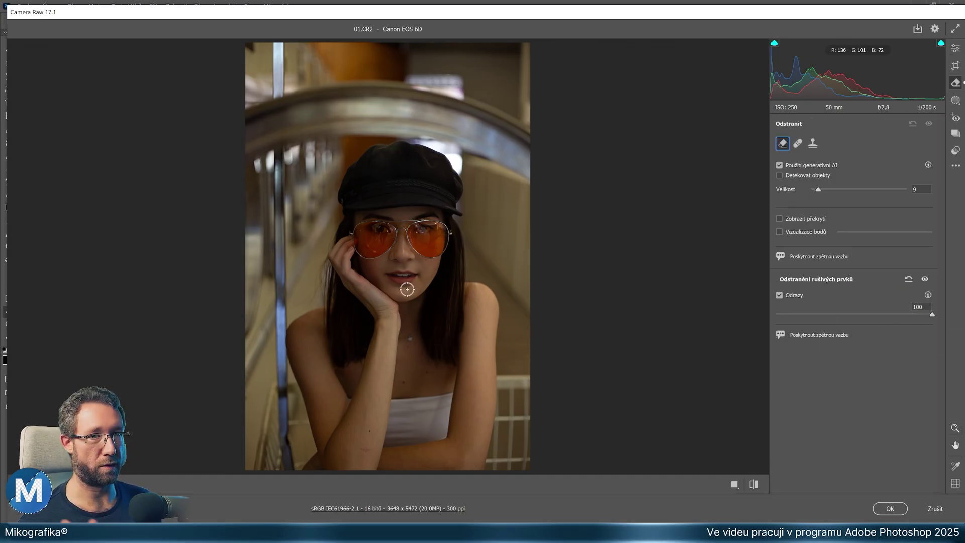
pyautogui.click(935, 508)
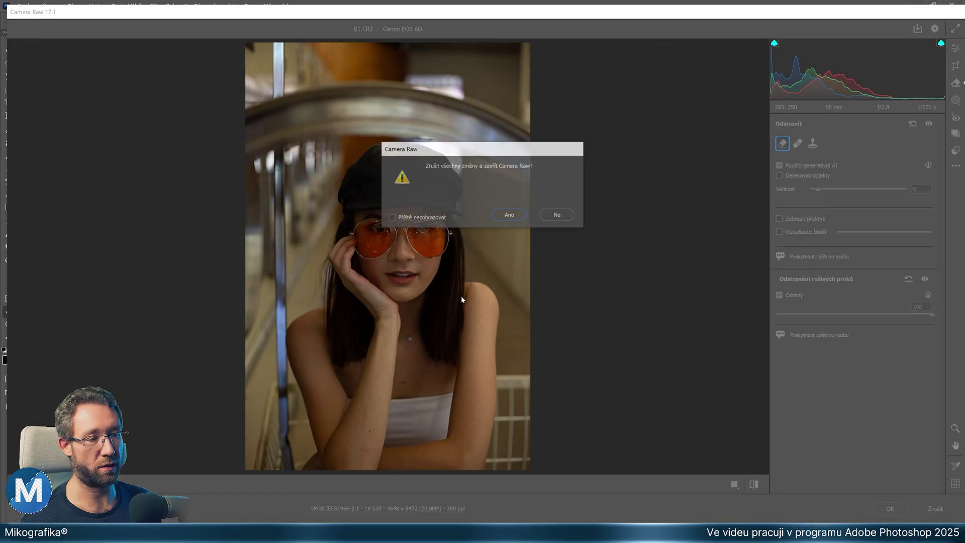
pyautogui.click(513, 216)
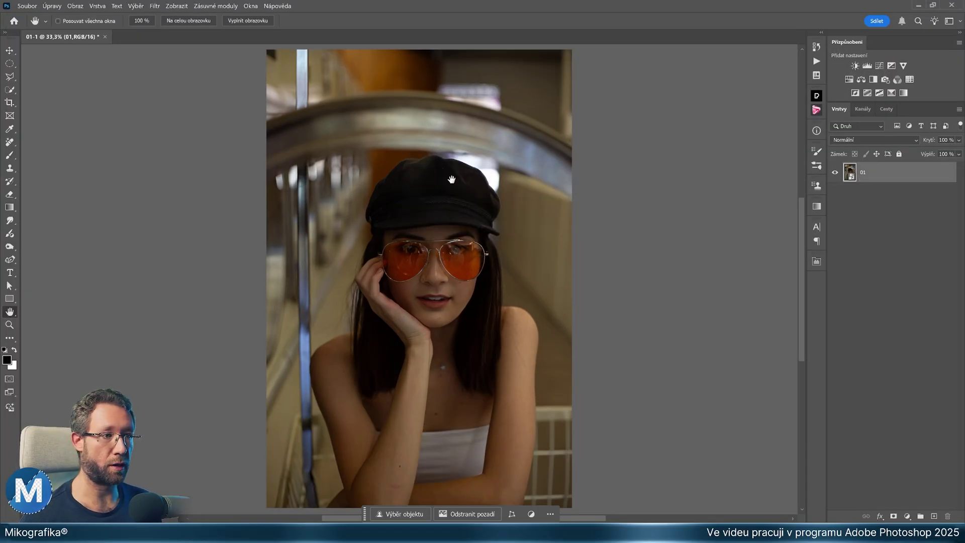
pyautogui.click(154, 5)
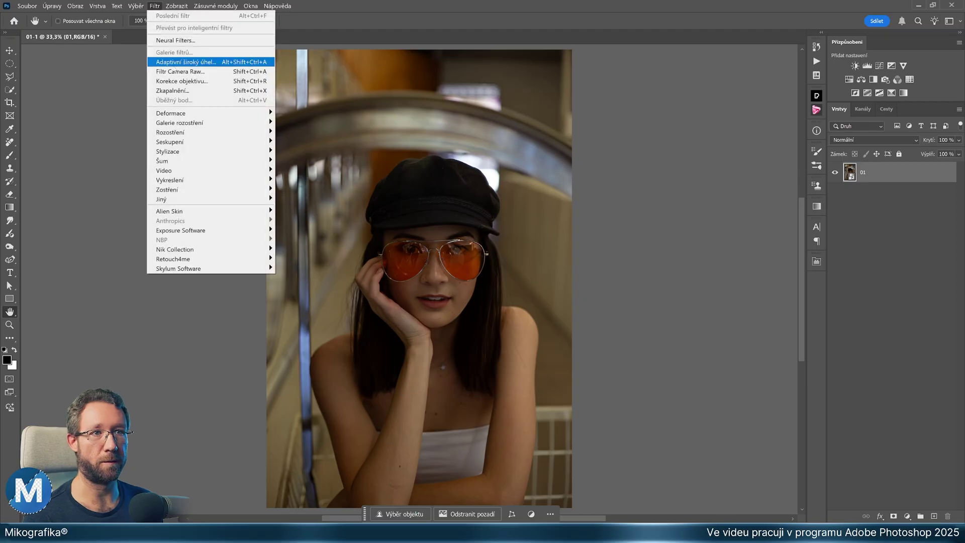
pyautogui.click(206, 73)
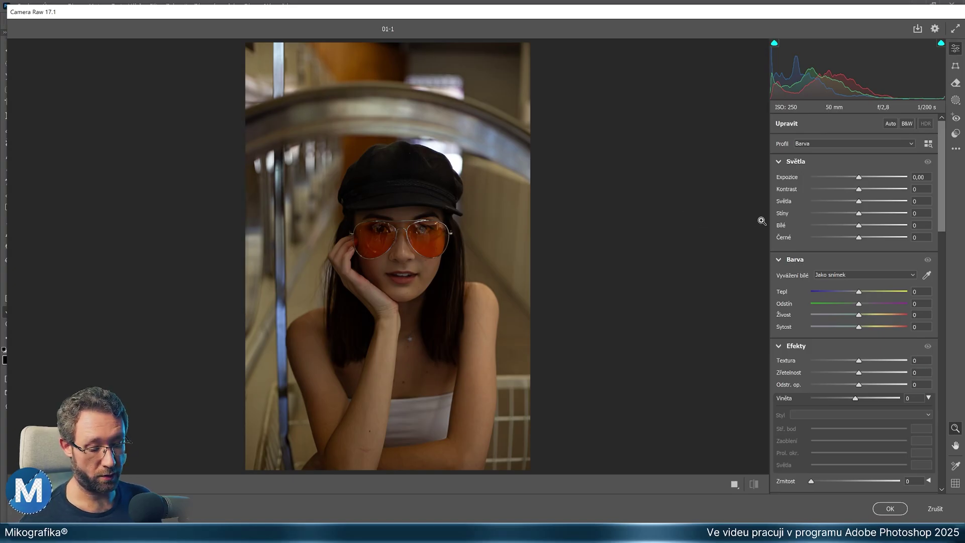
pyautogui.press('b')
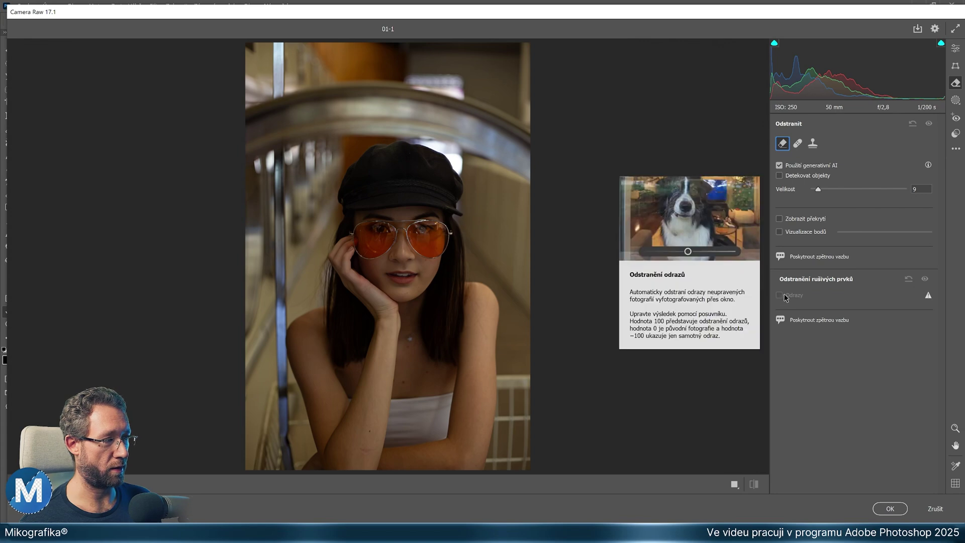
pyautogui.moveTo(928, 296)
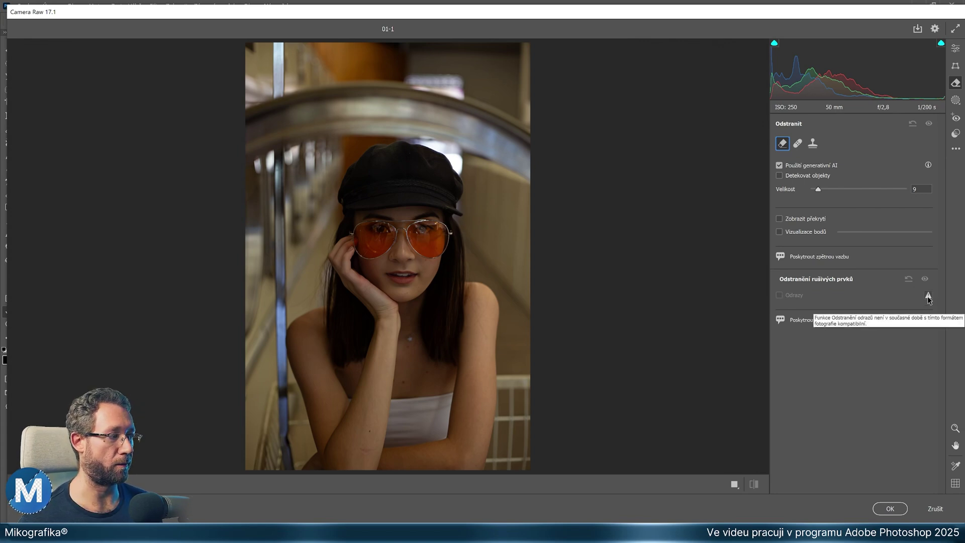
pyautogui.press('Escape')
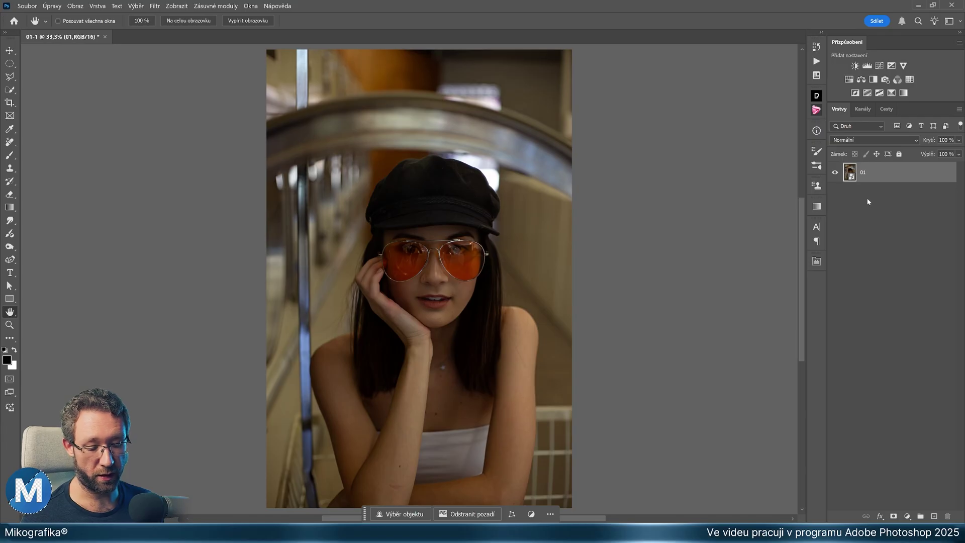
# Step: Discard Ctrl+J duplicates, then add 01 kopie and 01 kopie 2 via New Smart Object via Copy
pyautogui.hotkey('ctrl', 'j')
pyautogui.hotkey('ctrl', 'j')
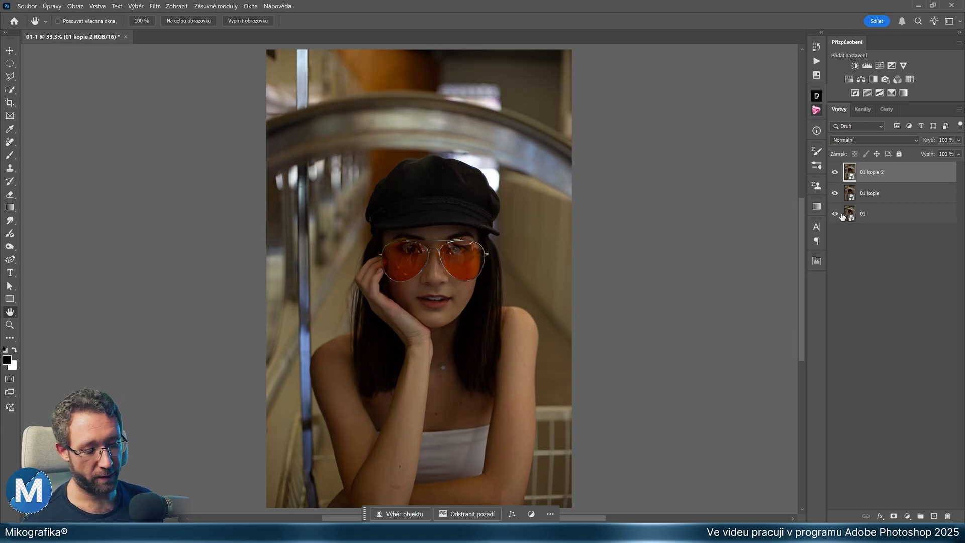
pyautogui.press('Delete')
pyautogui.press('Delete')
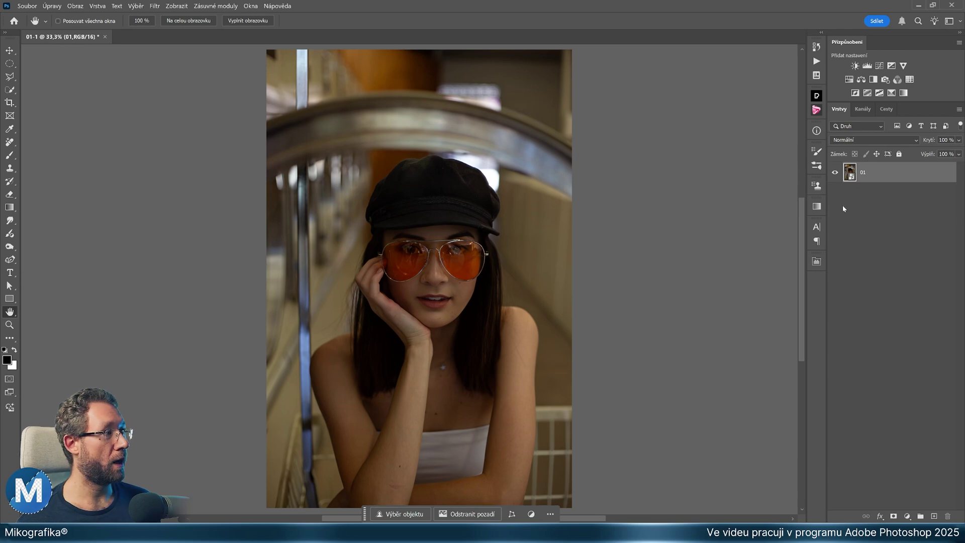
pyautogui.rightClick(877, 176)
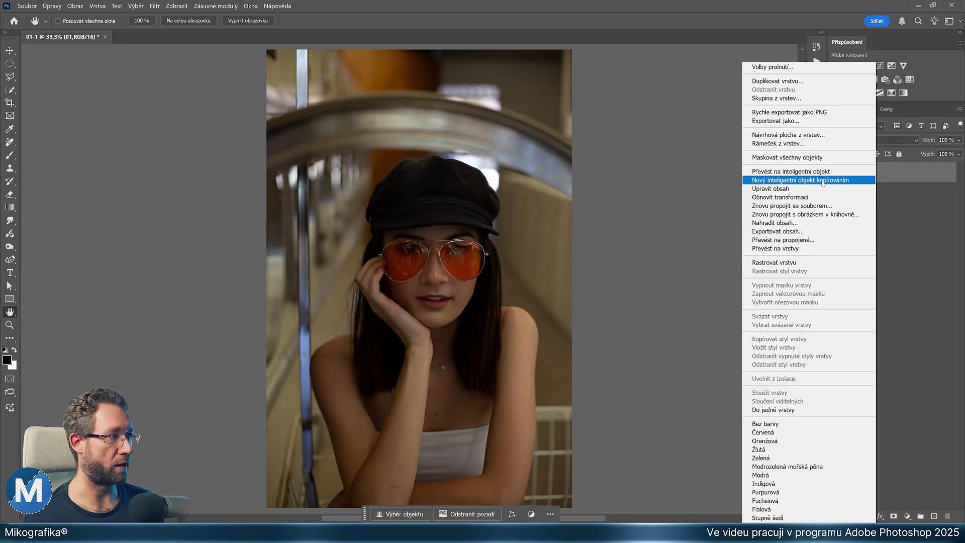
pyautogui.click(822, 181)
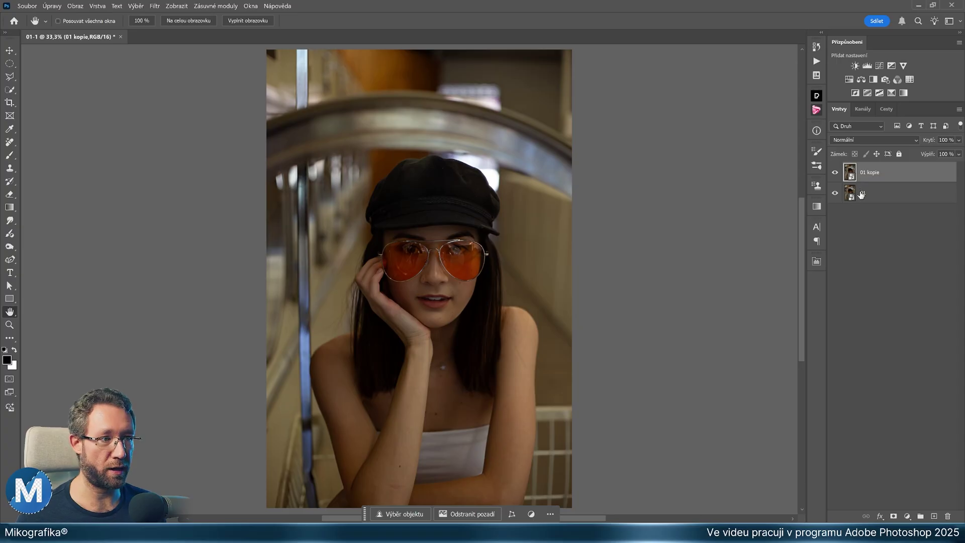
pyautogui.rightClick(894, 171)
pyautogui.click(818, 180)
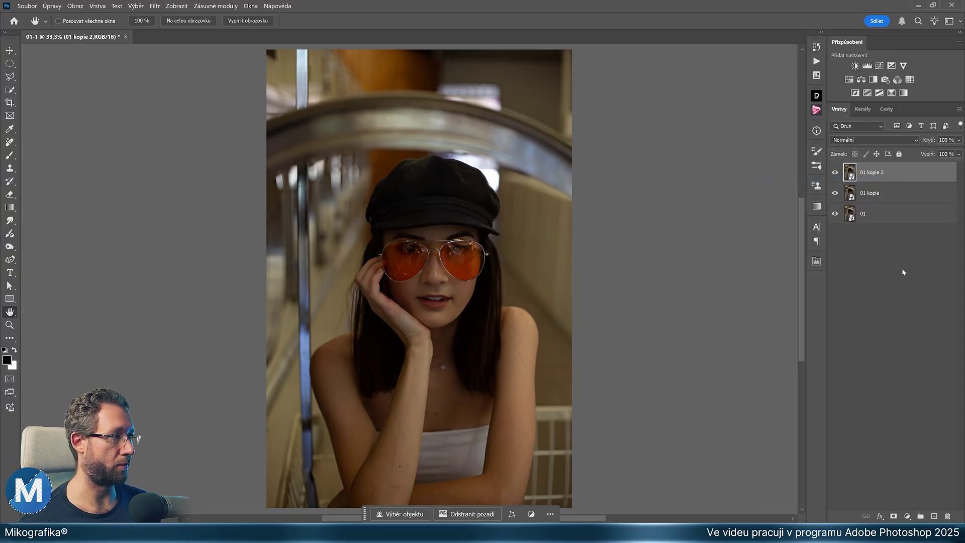
# Step: Name layers bottom-to-top původní fotka, odraz bez vylepšení, odraz s vylepšením; reopen the bottom one's raw settings
pyautogui.doubleClick(864, 213)
pyautogui.write('původní')
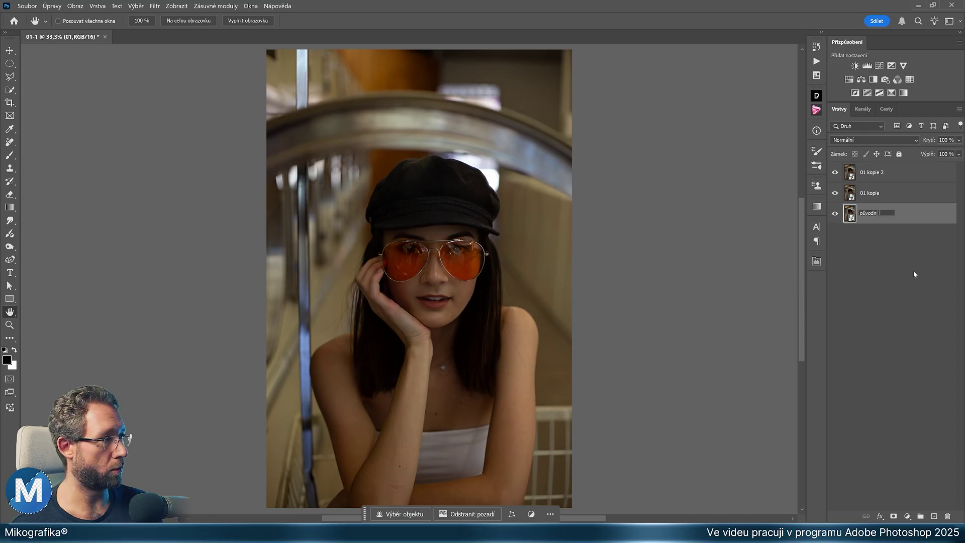
pyautogui.write(' fotka')
pyautogui.hotkey('shift', 'Tab')
pyautogui.write('o')
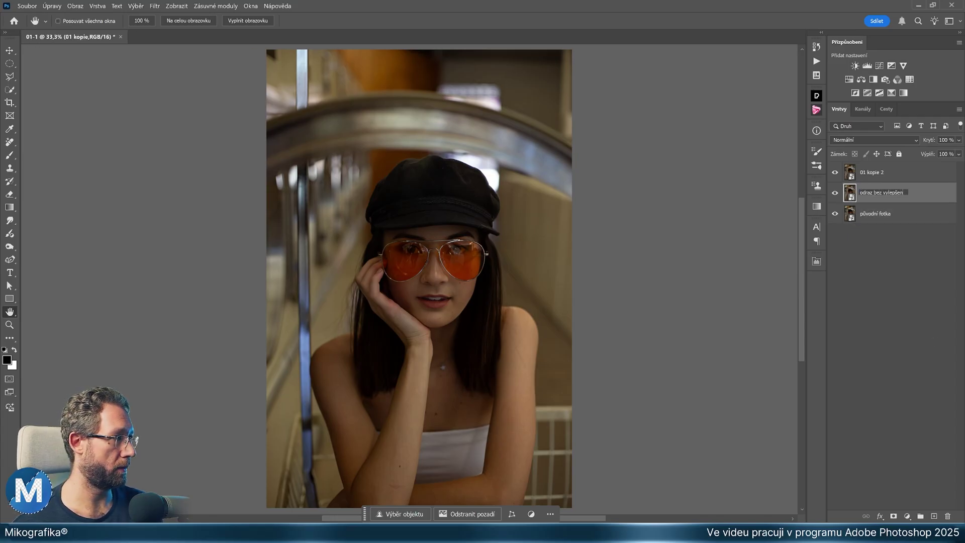
pyautogui.write('í')
pyautogui.hotkey('shift', 'Tab')
pyautogui.write('odra')
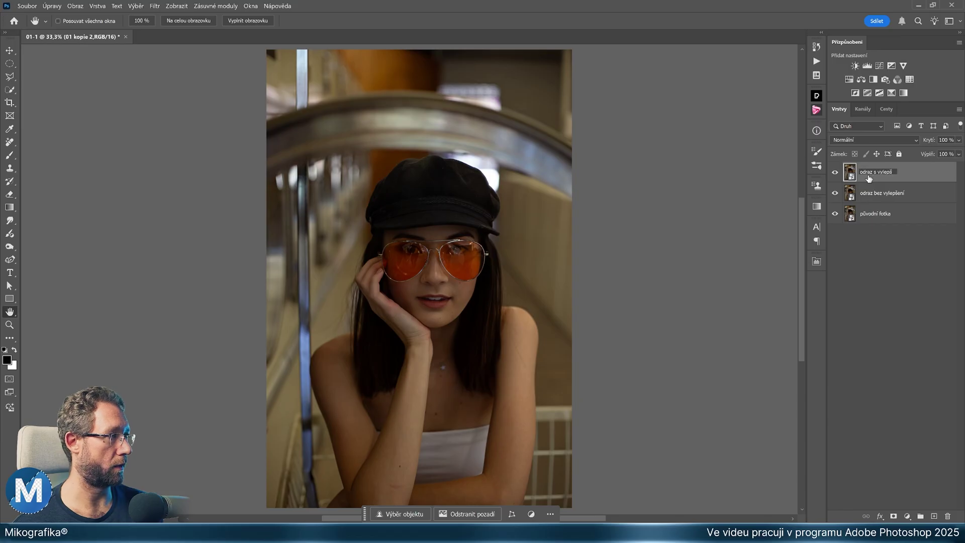
pyautogui.write('ením')
pyautogui.press('Return')
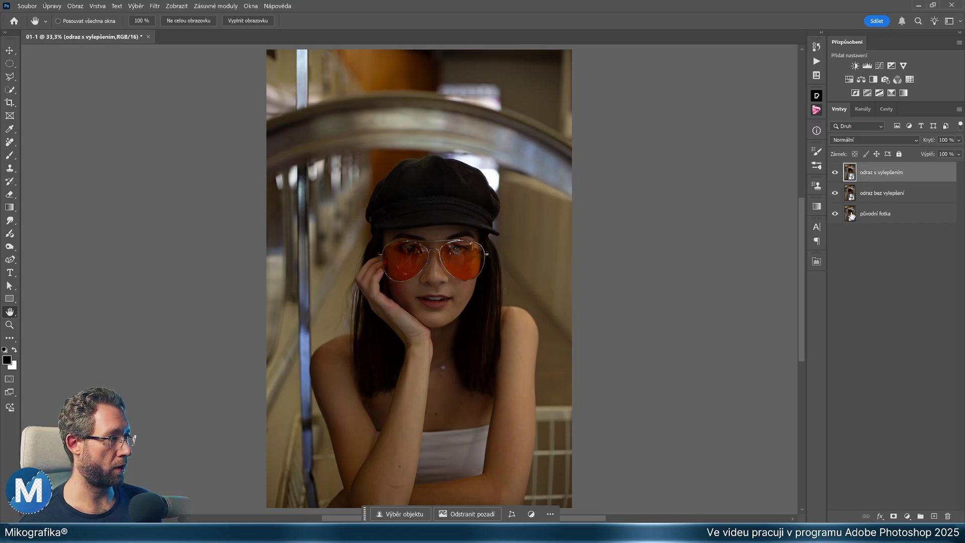
pyautogui.doubleClick(851, 215)
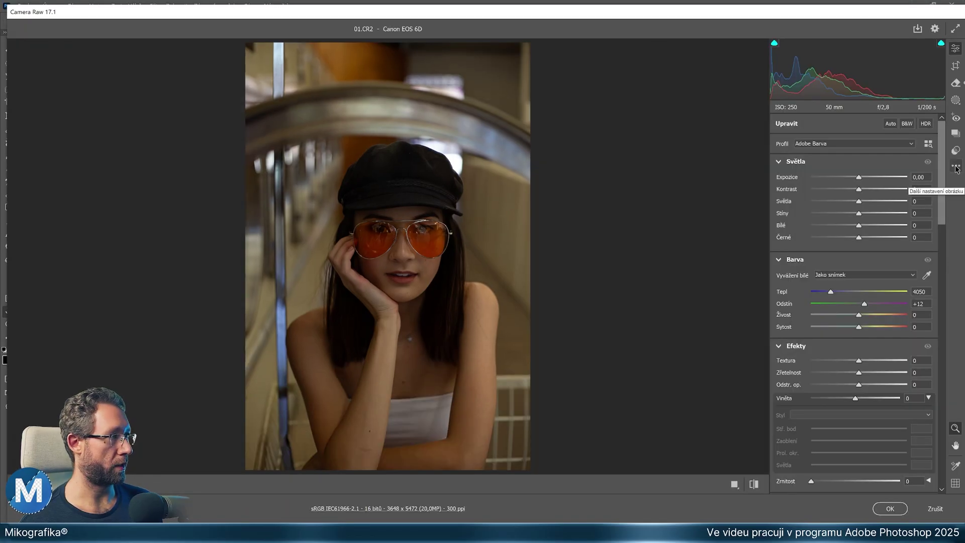
# Step: Reset 01.CR2's Camera Raw settings to defaults, apply them, and select the odraz s vylepšením layer
pyautogui.click(956, 167)
pyautogui.click(855, 189)
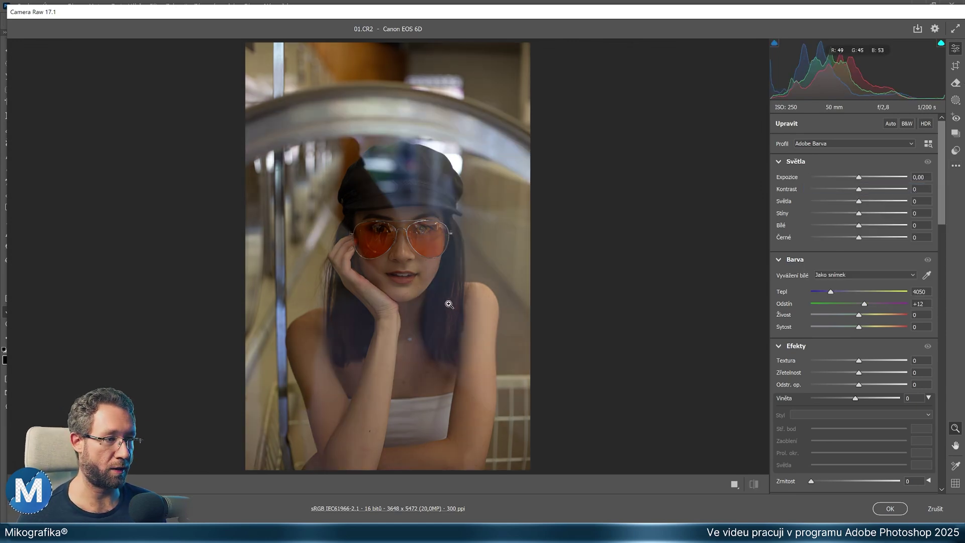
pyautogui.click(890, 509)
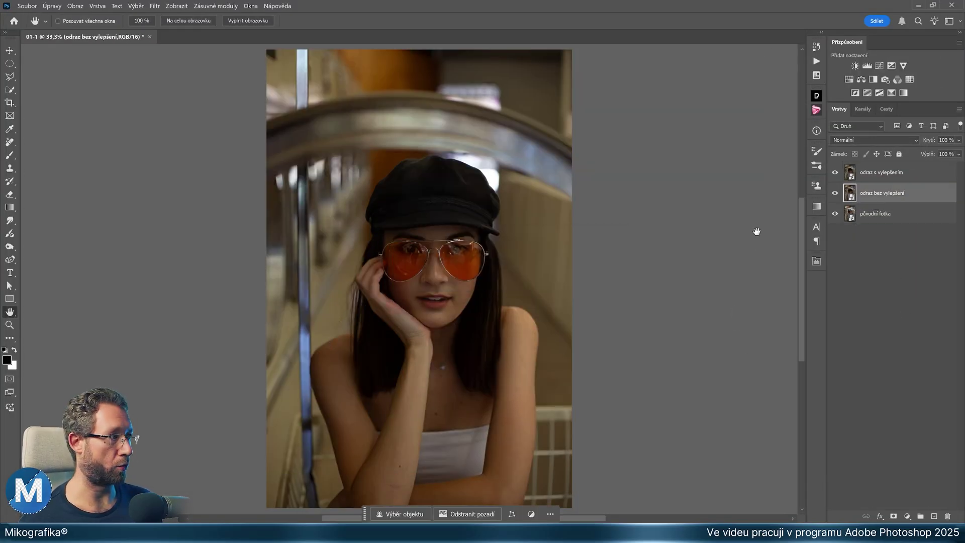
pyautogui.click(875, 173)
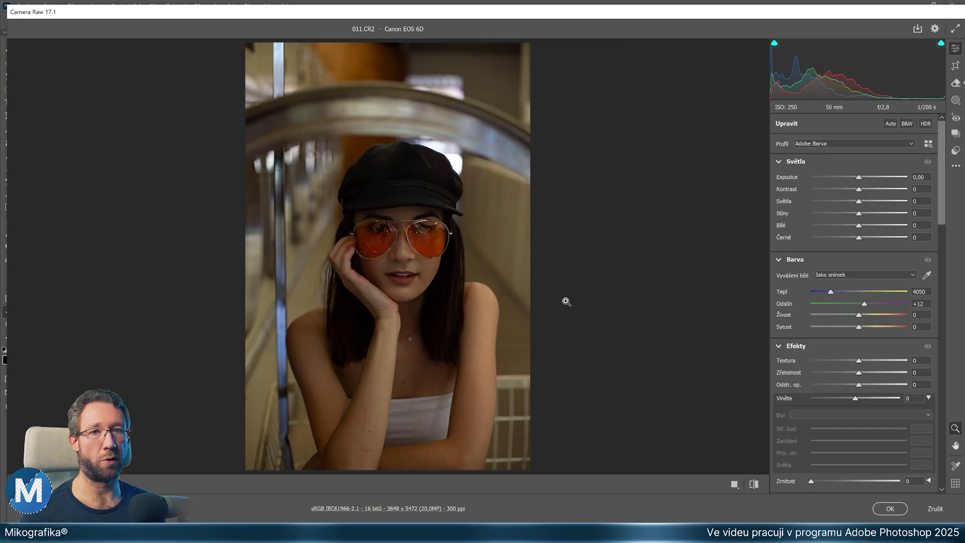
# Step: Reset odraz s vylepšením's raw settings to defaults and enable Reflections removal at 100
pyautogui.click(956, 167)
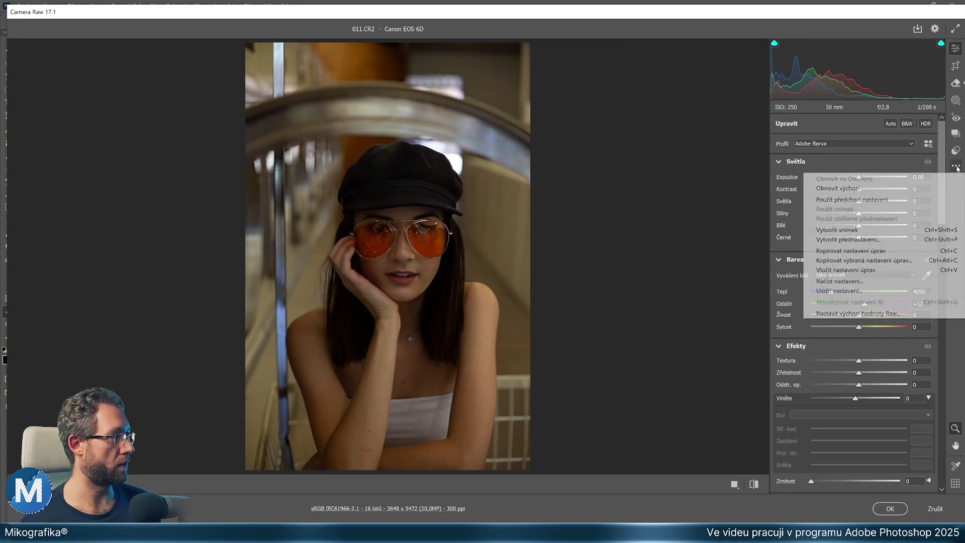
pyautogui.click(866, 190)
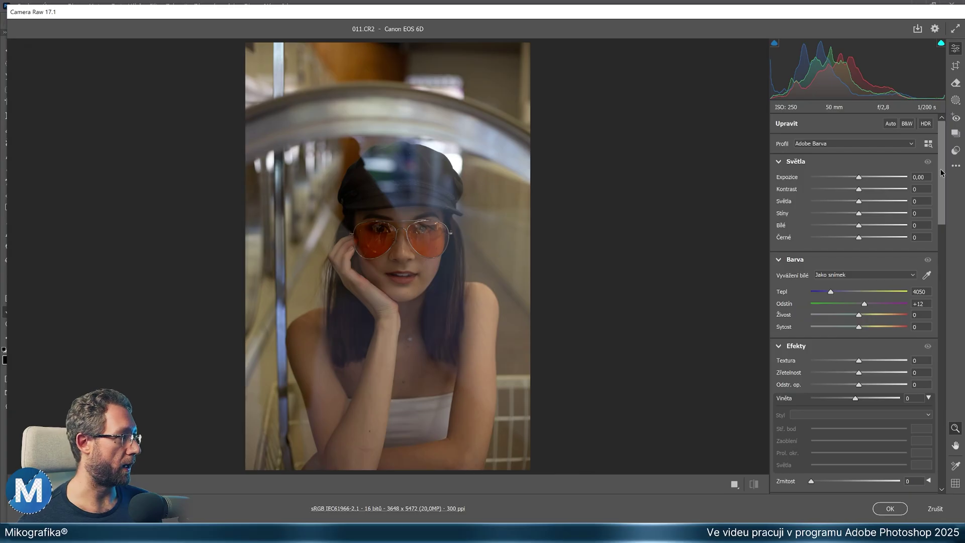
pyautogui.moveTo(941, 172); pyautogui.dragTo(935, 370)
pyautogui.hotkey('ctrl', 'alt', '0')
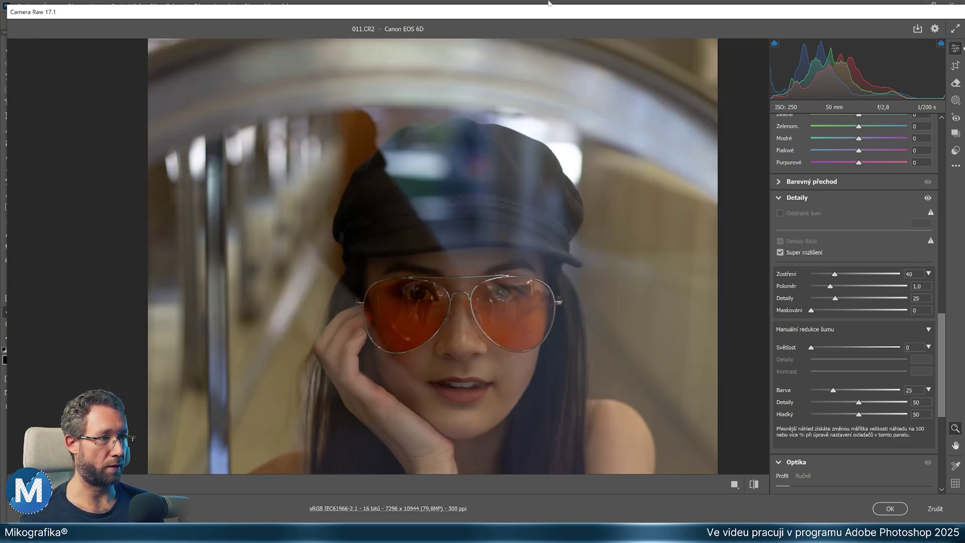
pyautogui.press('b')
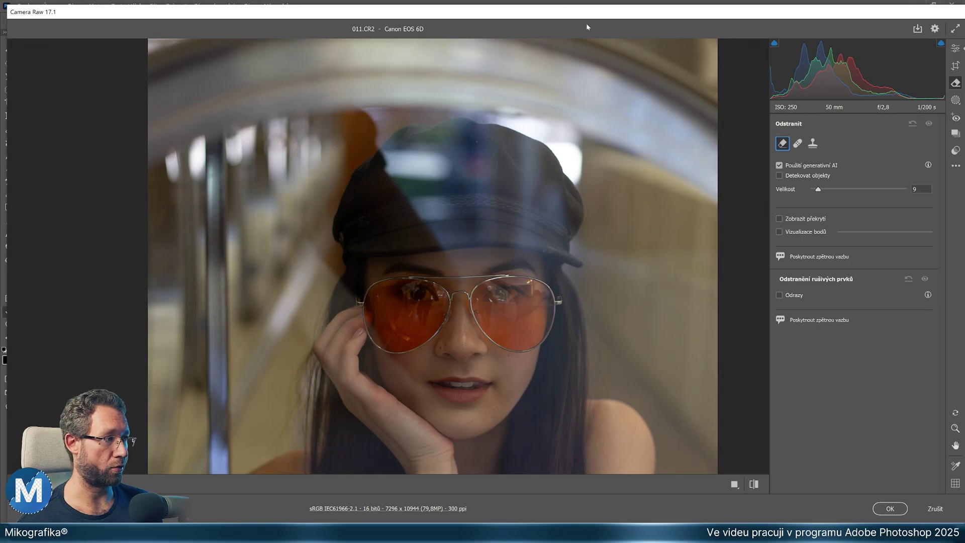
pyautogui.click(779, 296)
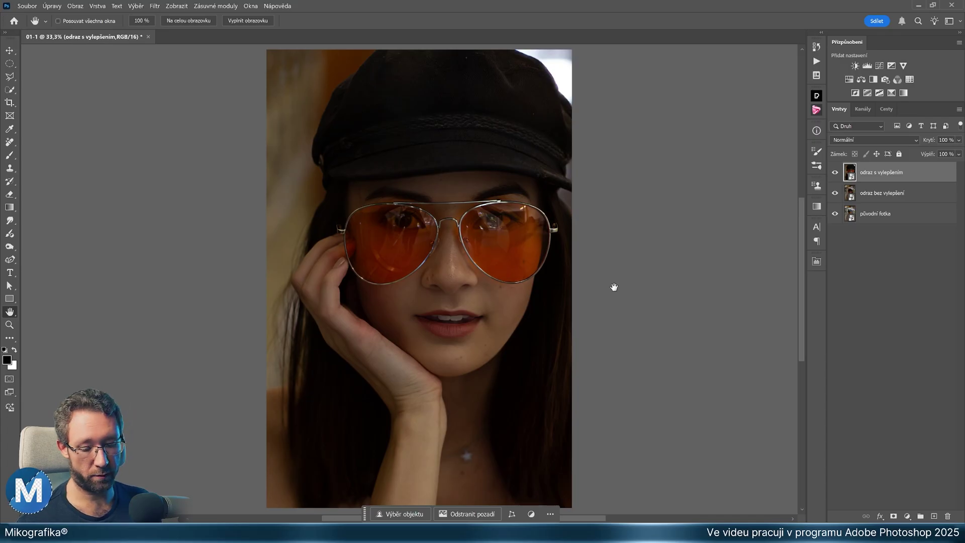
# Step: Free-transform the enlarged odraz s vylepšením layer down to 50%, aligned to fill the canvas
pyautogui.hotkey('ctrl', 't')
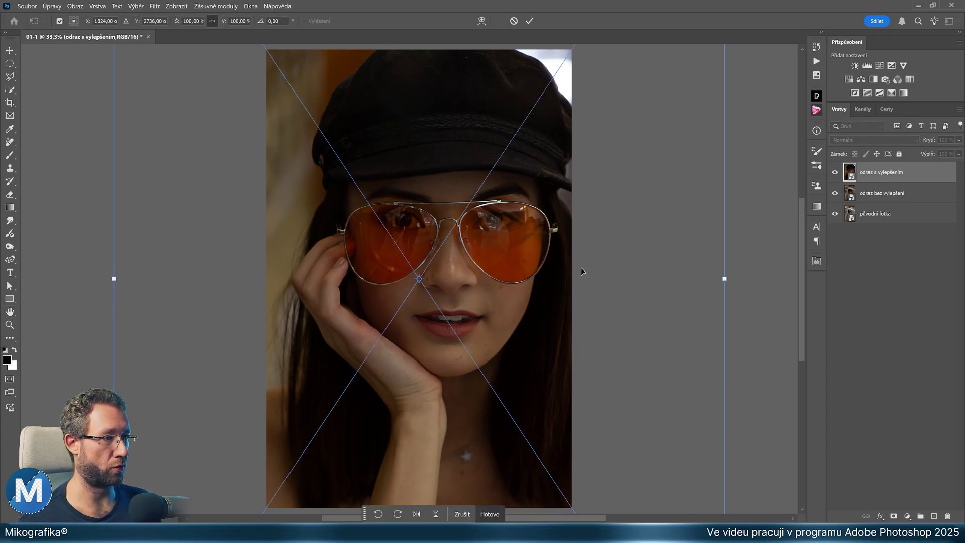
pyautogui.hotkey('ctrl', '-')
pyautogui.hotkey('ctrl', '-')
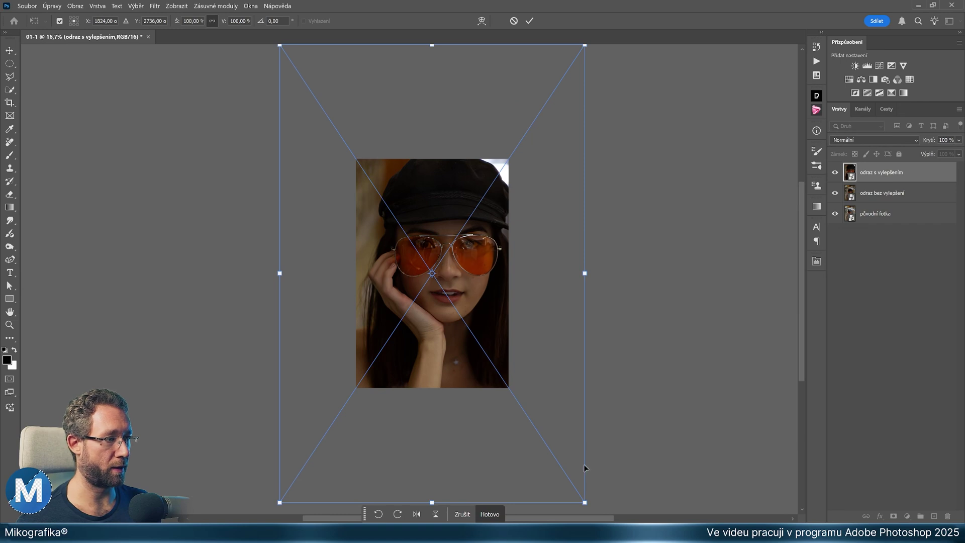
pyautogui.moveTo(584, 501); pyautogui.dragTo(510, 389)
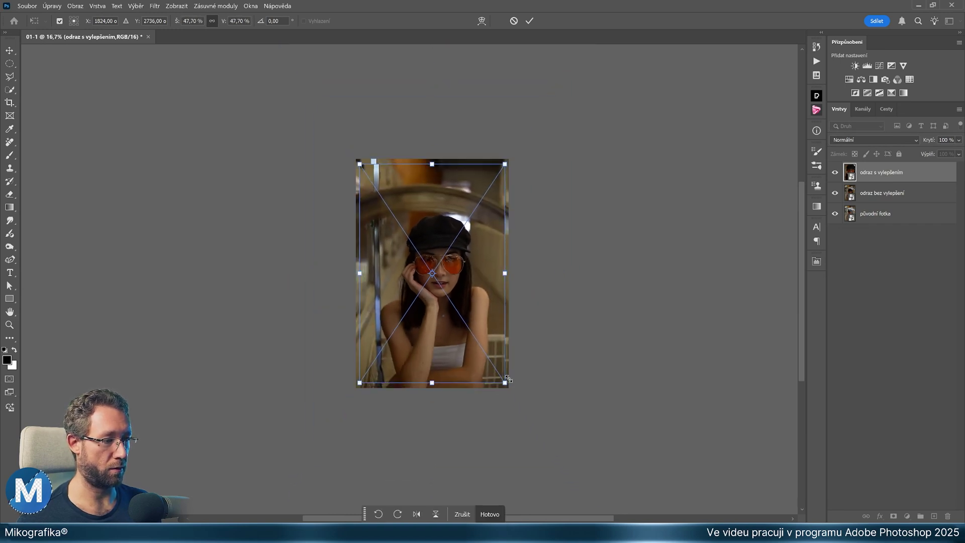
pyautogui.hotkey('ctrl', '+')
pyautogui.moveTo(472, 294); pyautogui.dragTo(466, 287)
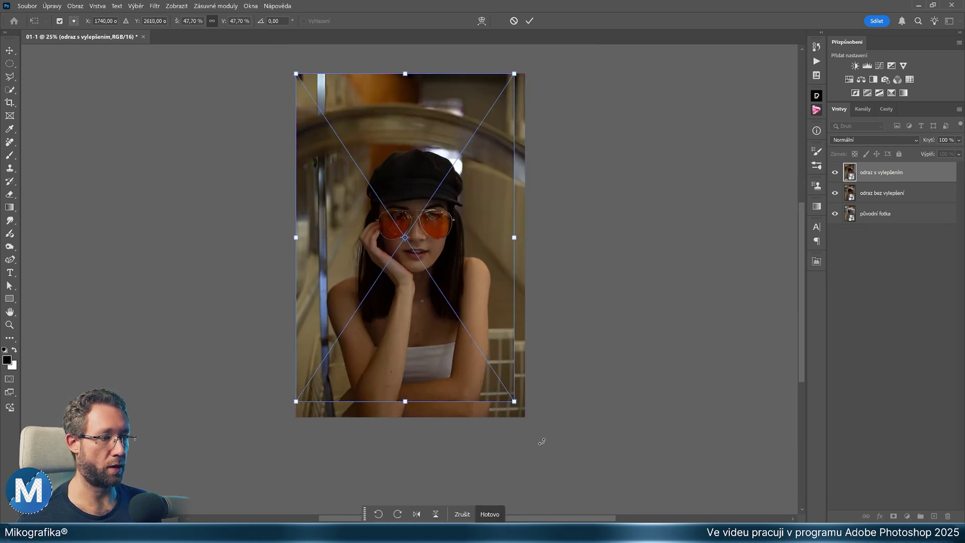
pyautogui.moveTo(519, 407); pyautogui.dragTo(526, 417)
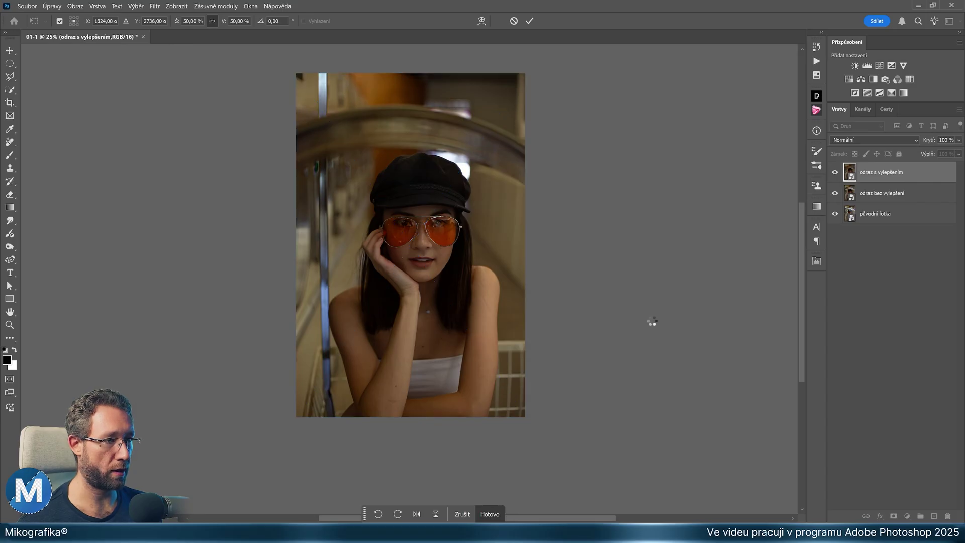
pyautogui.press('Return')
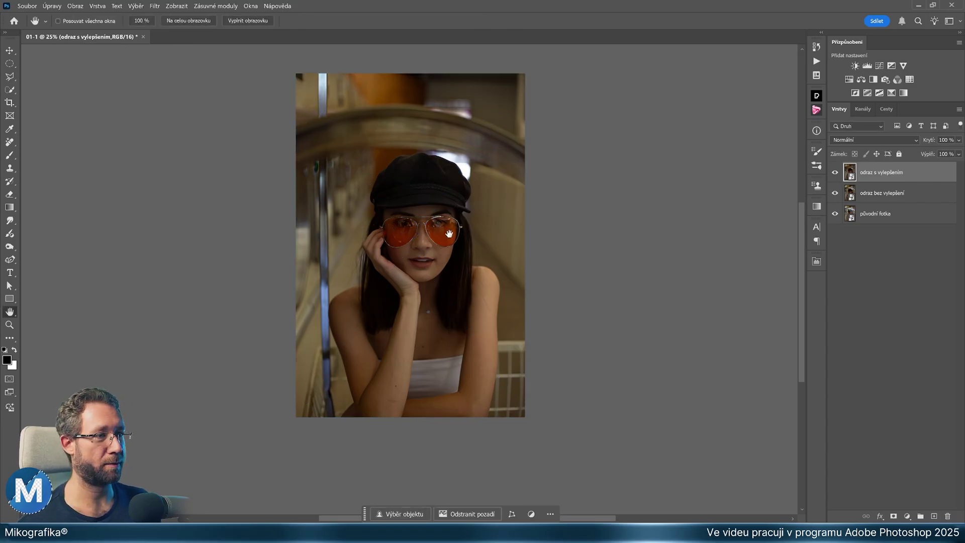
pyautogui.keyDown('alt'); pyautogui.click(835, 213); pyautogui.keyUp('alt')
pyautogui.scroll(2, 414, 224)
pyautogui.scroll(2, 414, 225)
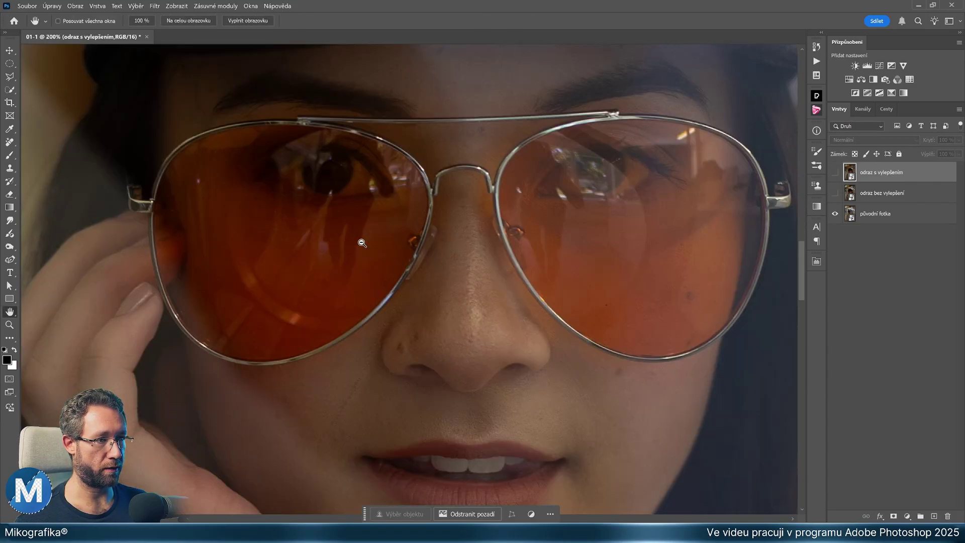
pyautogui.scroll(2, 414, 224)
pyautogui.scroll(2, 414, 222)
pyautogui.hscroll(2, 467, 237)
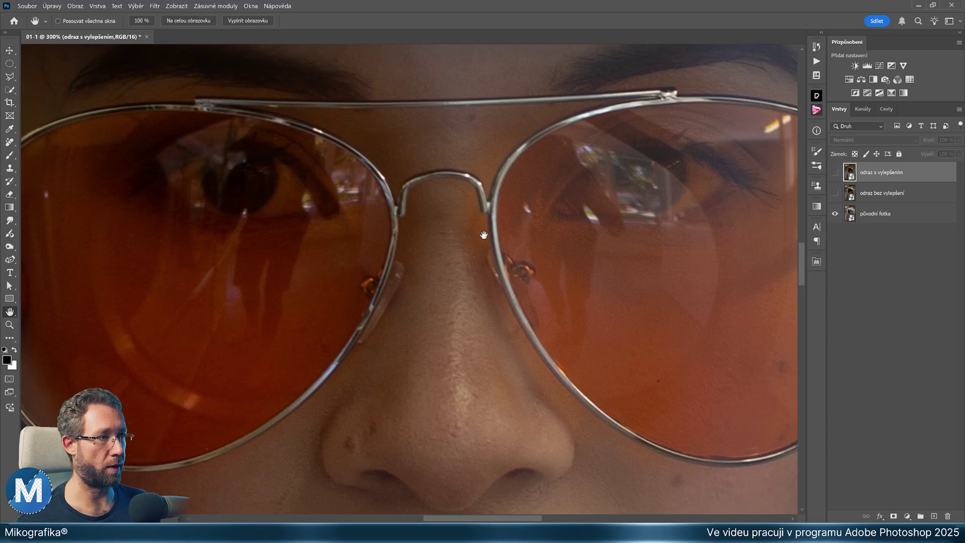
pyautogui.hscroll(-1, 521, 249)
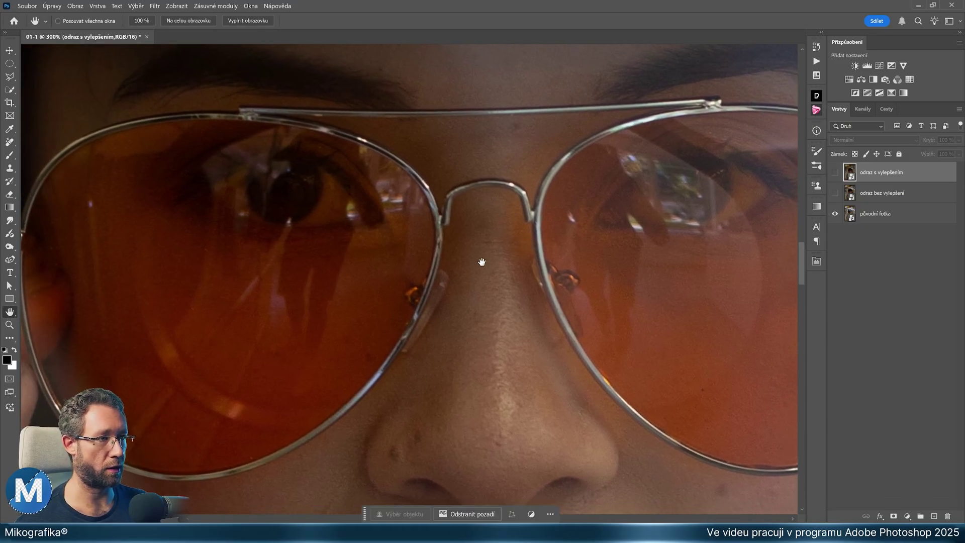
pyautogui.moveTo(479, 264); pyautogui.dragTo(482, 255)
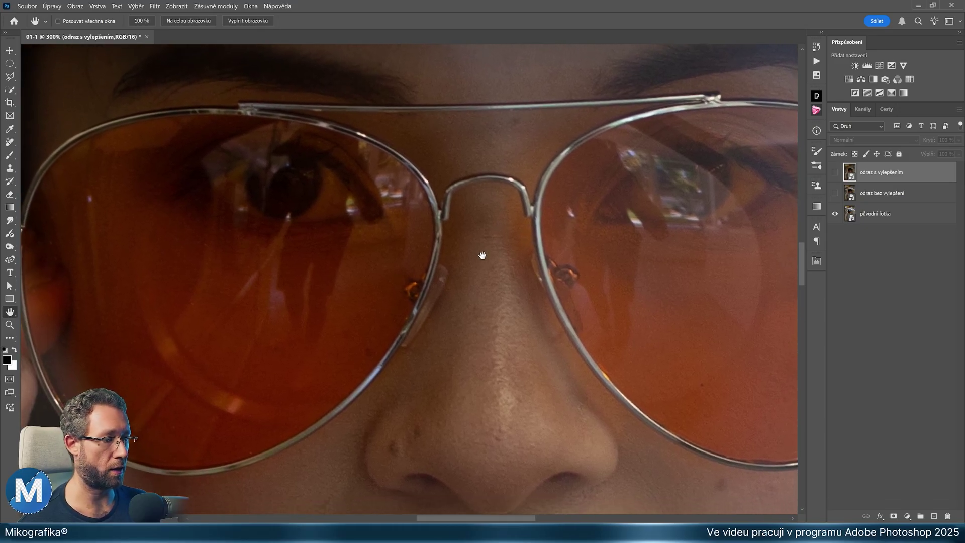
pyautogui.click(851, 200)
pyautogui.click(835, 194)
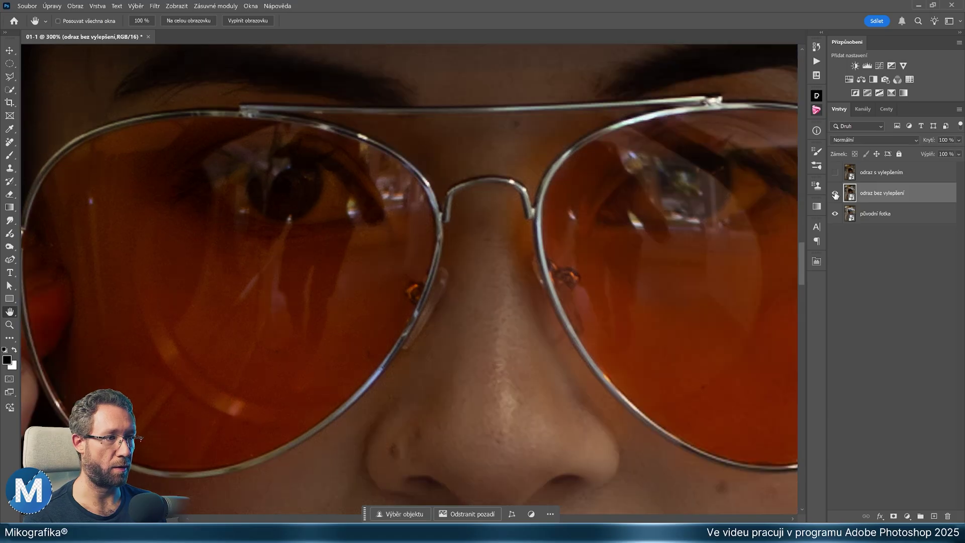
pyautogui.click(835, 194)
pyautogui.scroll(1, 482, 261)
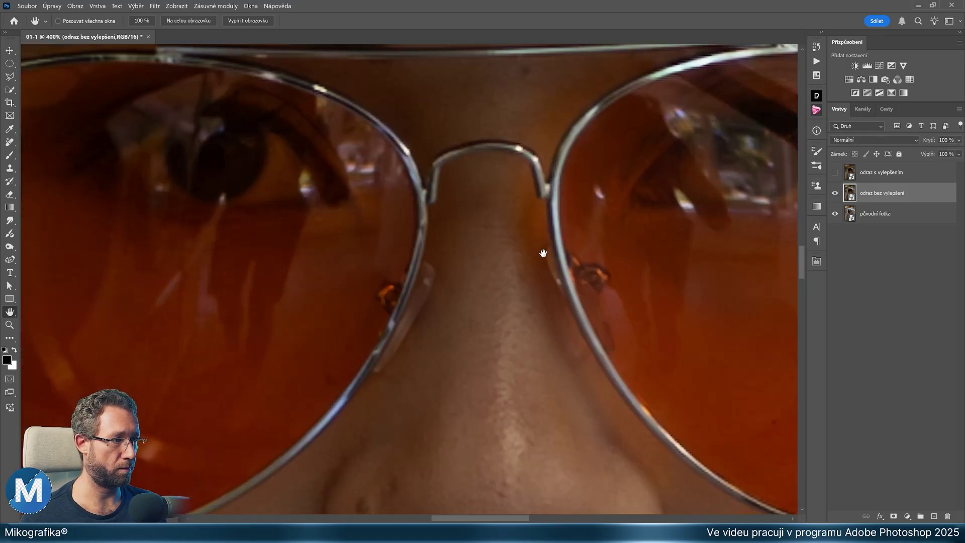
pyautogui.scroll(-2, 528, 272)
pyautogui.click(835, 194)
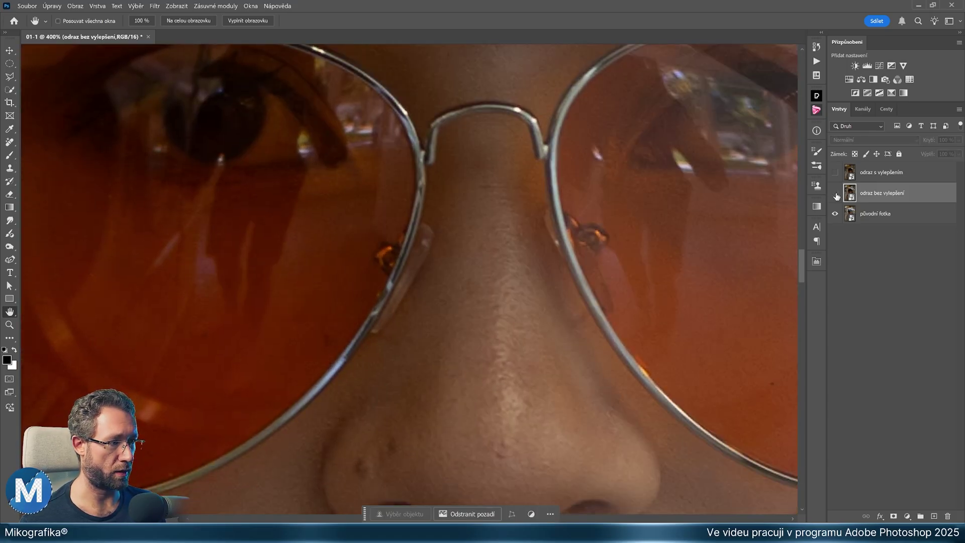
pyautogui.click(835, 194)
pyautogui.click(836, 194)
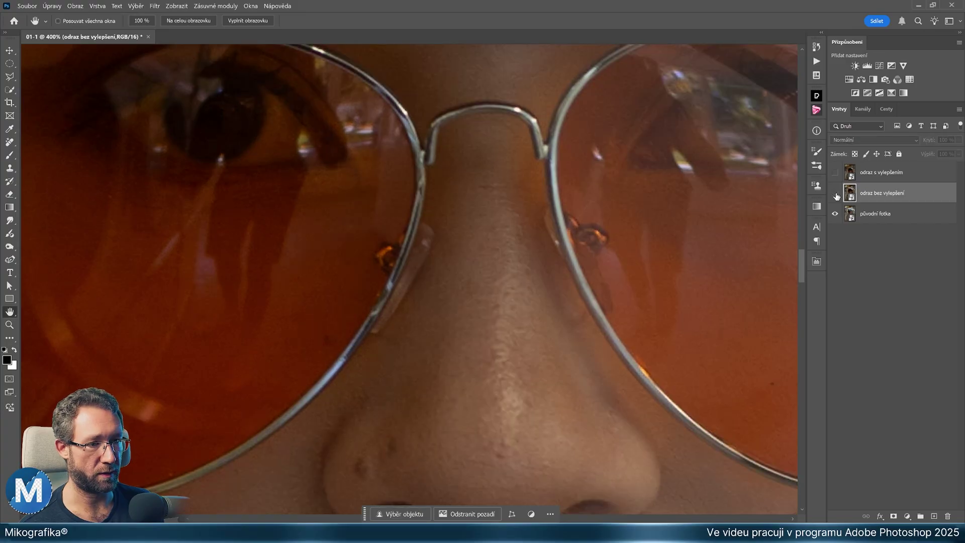
pyautogui.click(835, 194)
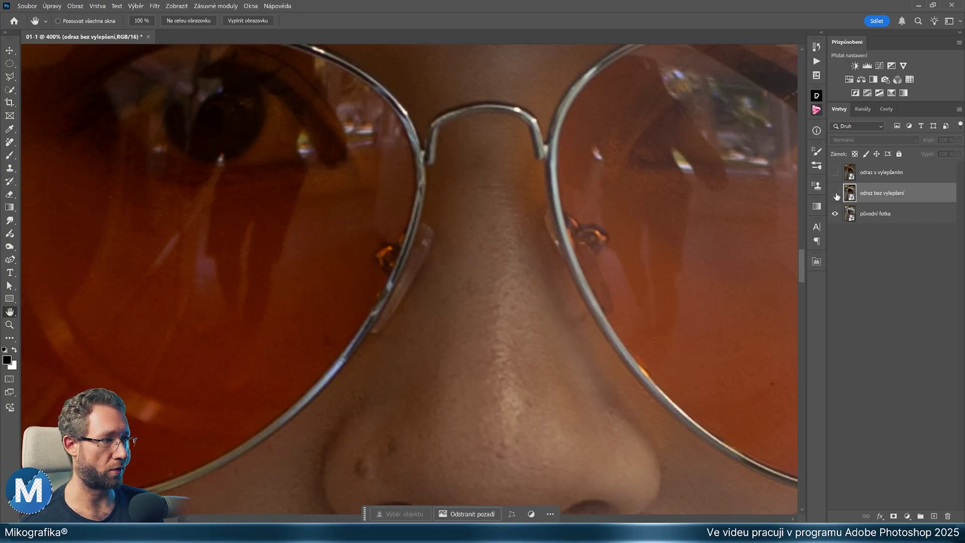
pyautogui.click(835, 194)
pyautogui.click(835, 194)
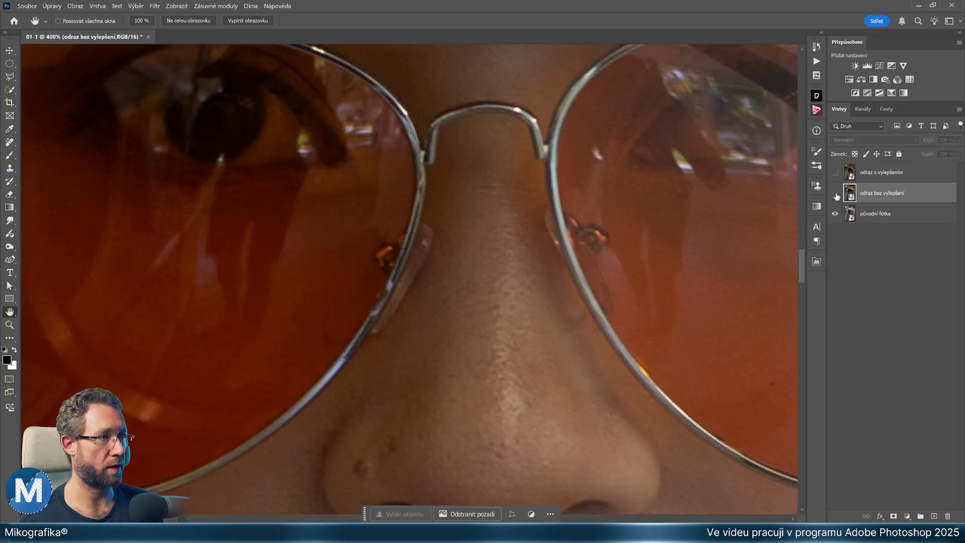
pyautogui.click(835, 194)
pyautogui.click(835, 194)
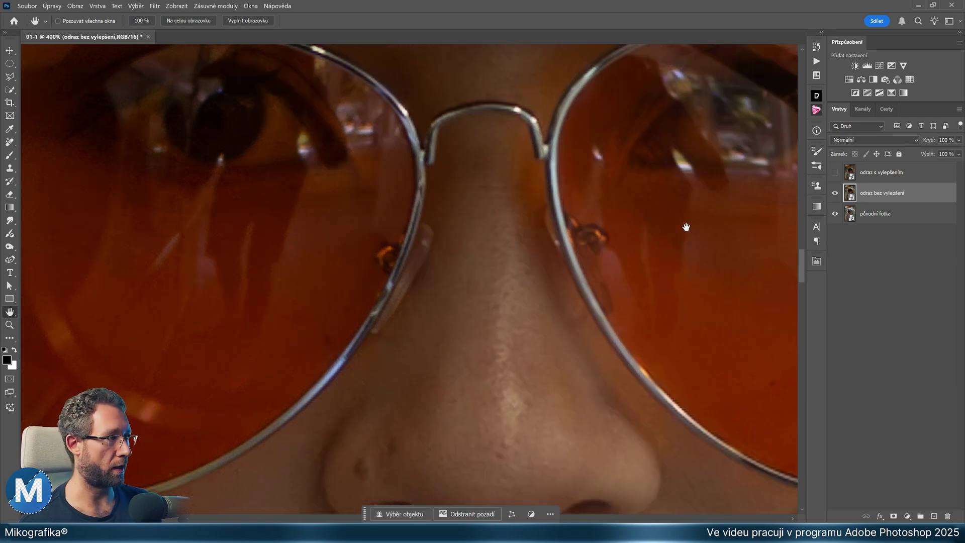
pyautogui.click(835, 174)
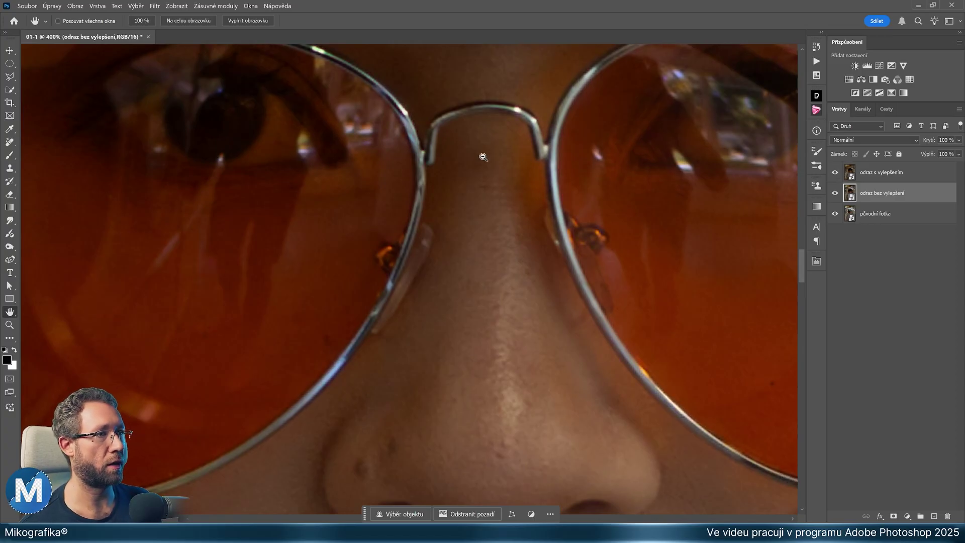
# Step: Zoom in on the glasses bridge and toggle odraz s vylepšením to compare lens reflections
pyautogui.keyDown('ctrl'); pyautogui.click(430, 134); pyautogui.keyUp('ctrl')
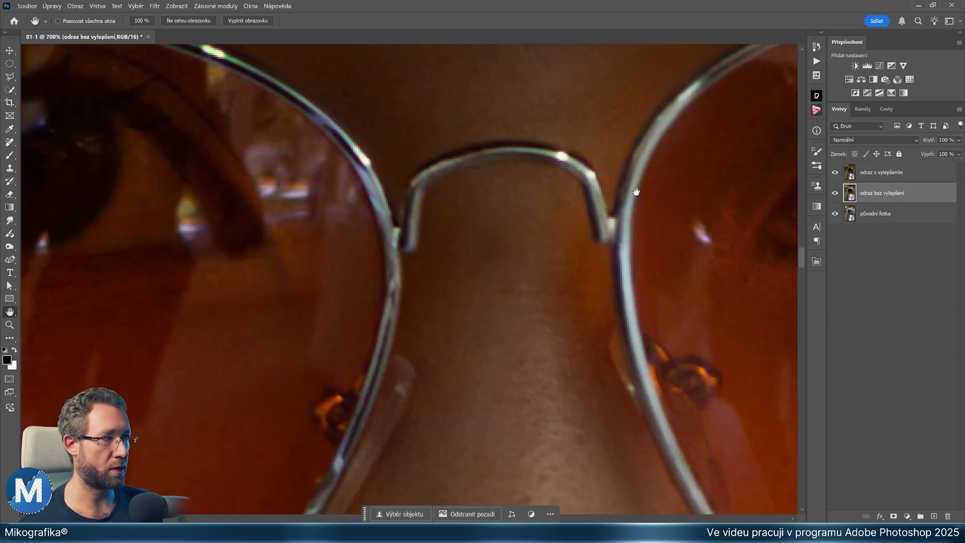
pyautogui.click(836, 173)
pyautogui.click(835, 173)
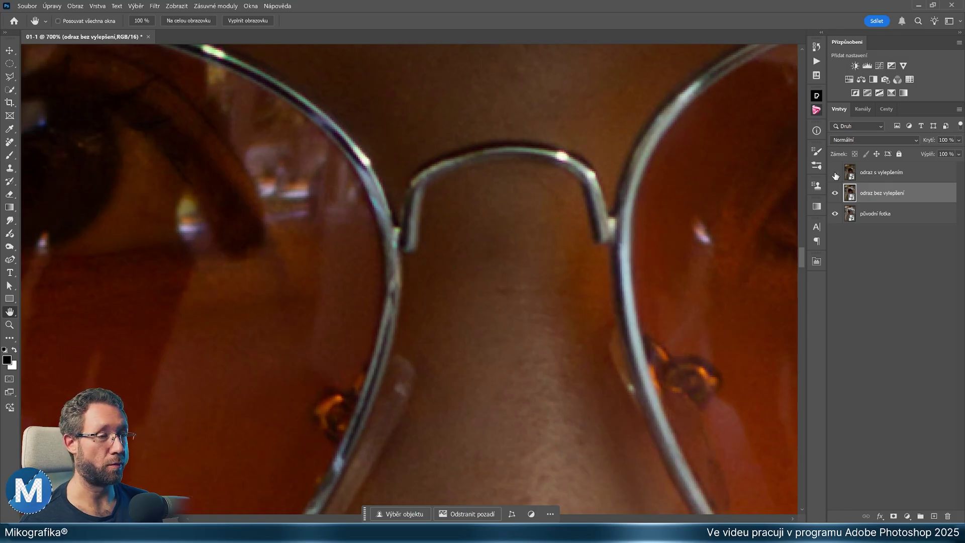
pyautogui.click(835, 172)
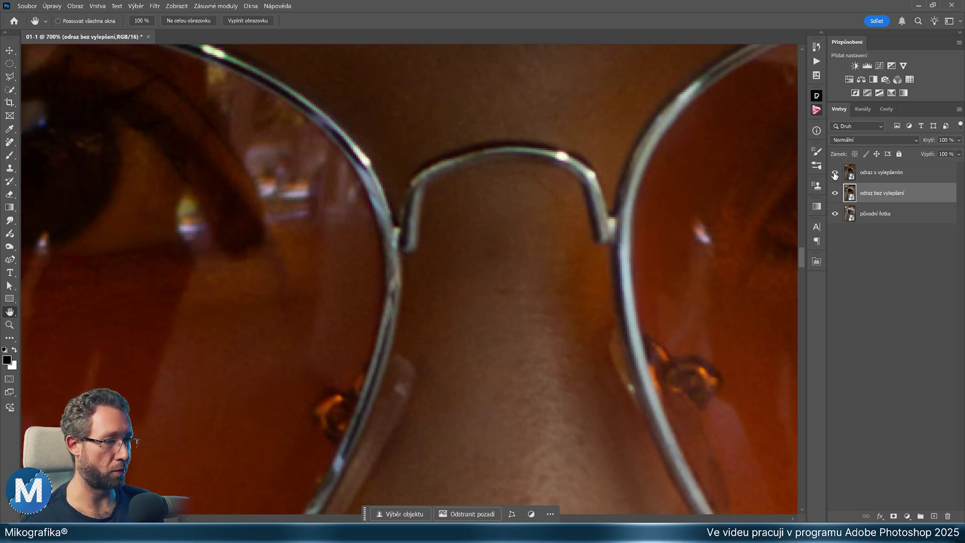
pyautogui.click(835, 172)
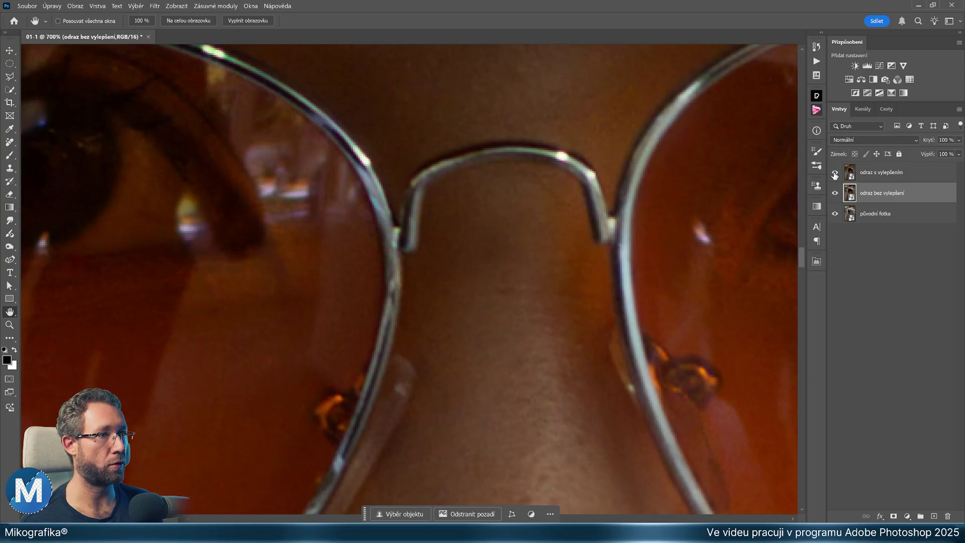
pyautogui.click(835, 173)
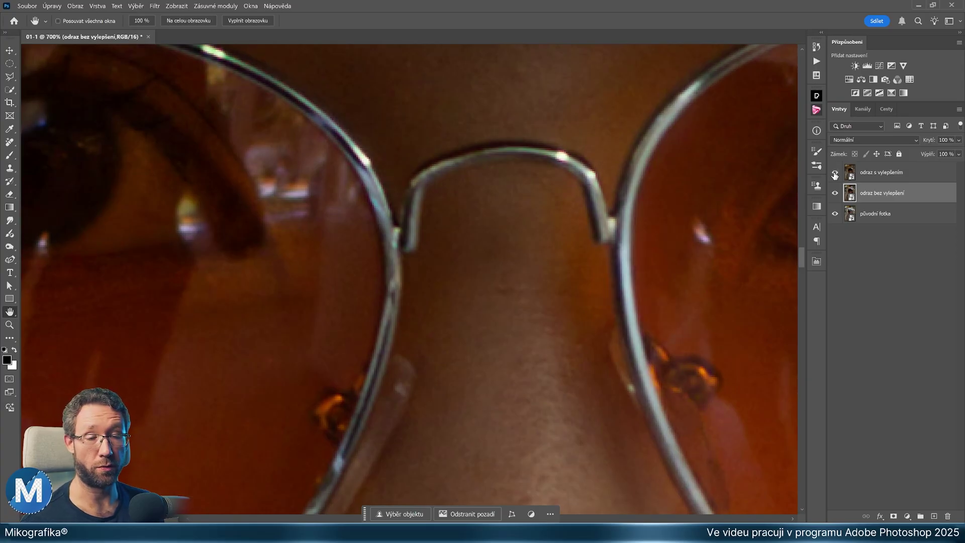
pyautogui.scroll(-1, 519, 265)
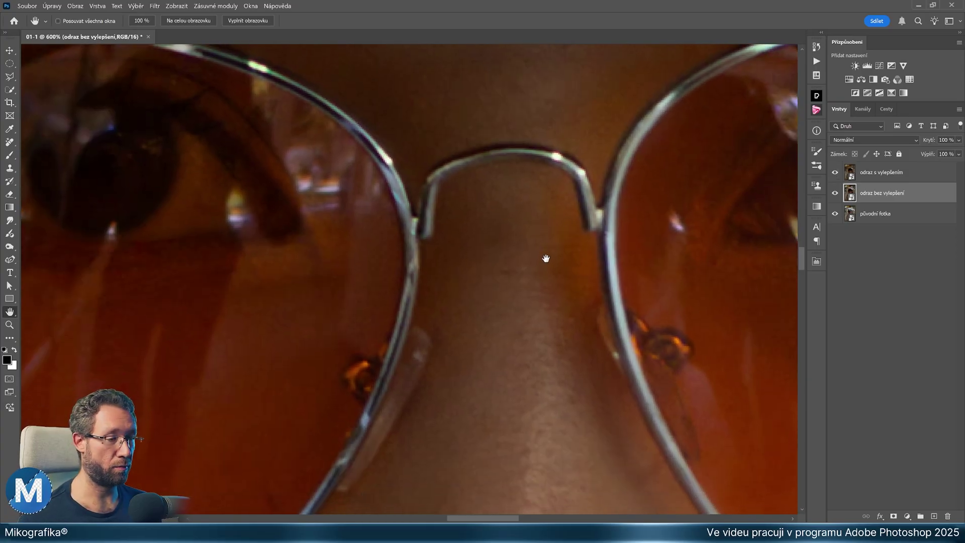
pyautogui.scroll(-1, 542, 259)
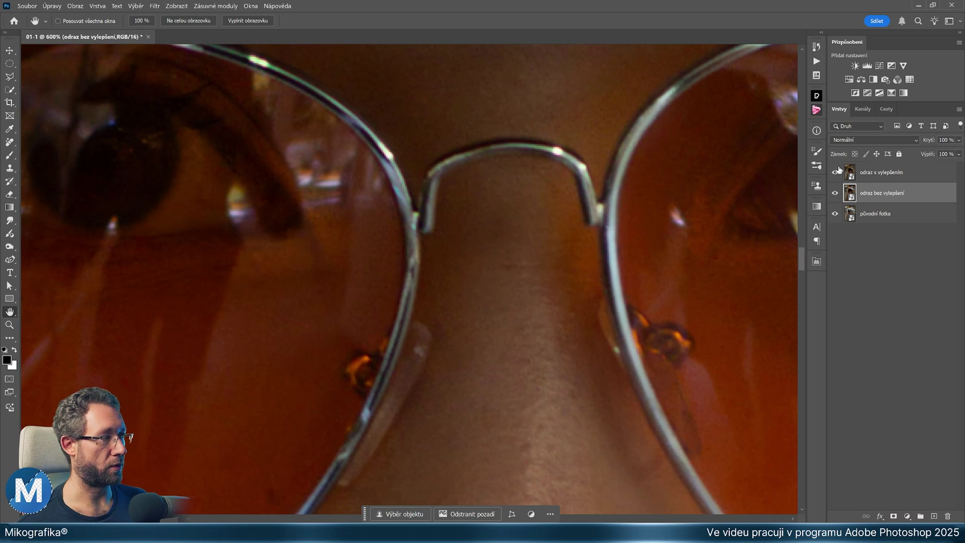
# Step: Hide odraz bez vylepšení and keep toggling odraz s vylepšením to compare the lenses
pyautogui.click(834, 196)
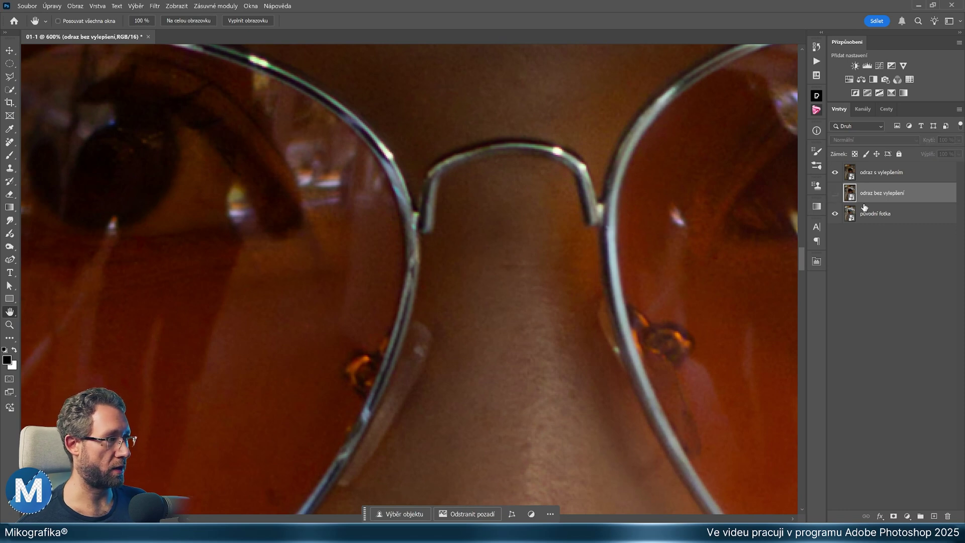
pyautogui.click(835, 173)
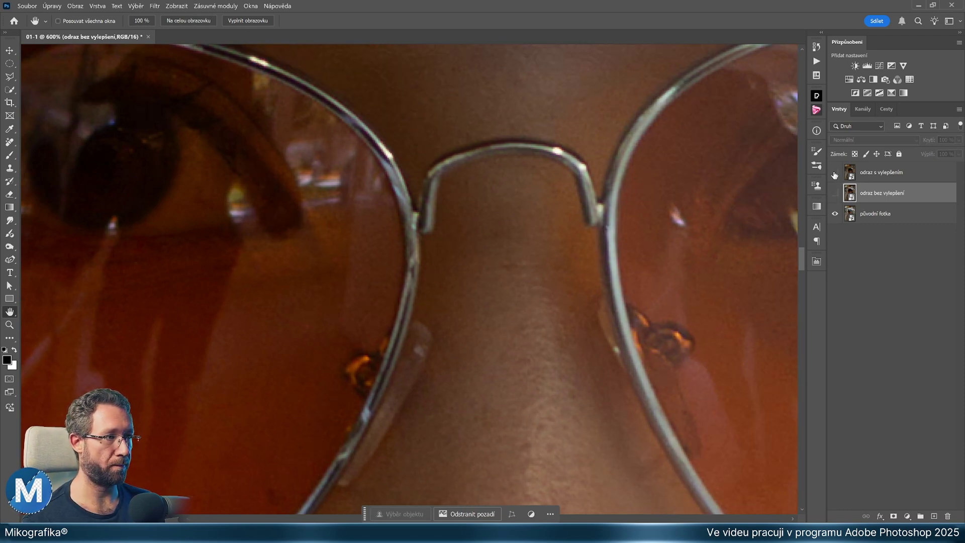
pyautogui.click(834, 173)
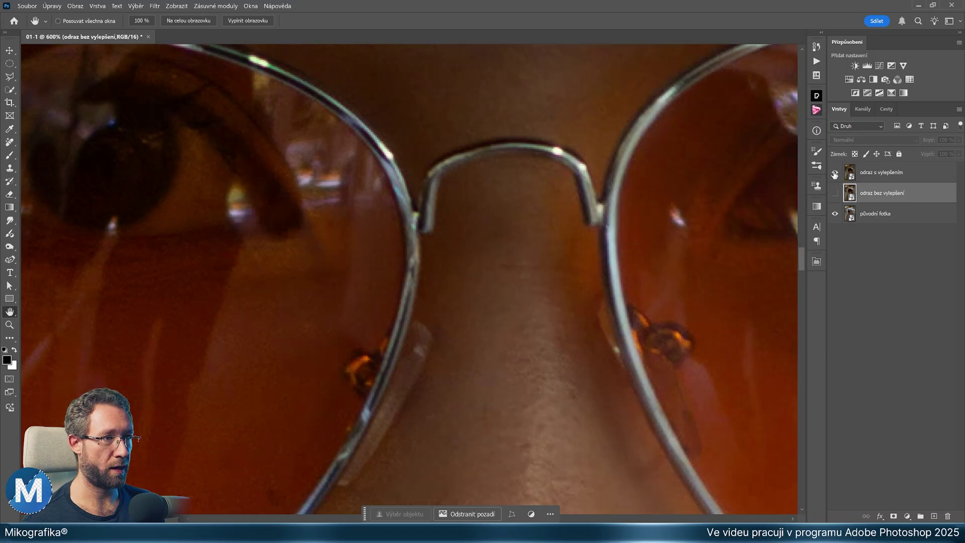
pyautogui.click(835, 174)
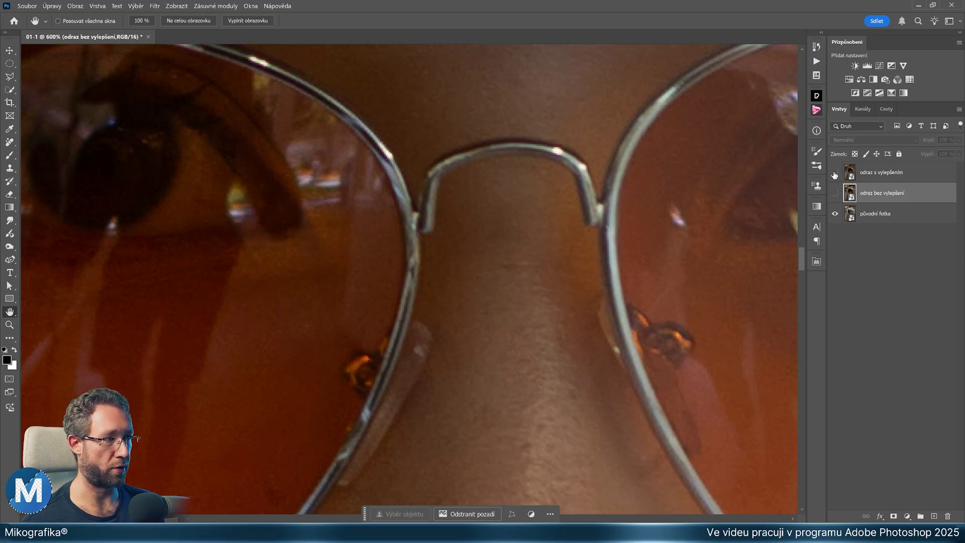
pyautogui.click(834, 174)
pyautogui.click(835, 174)
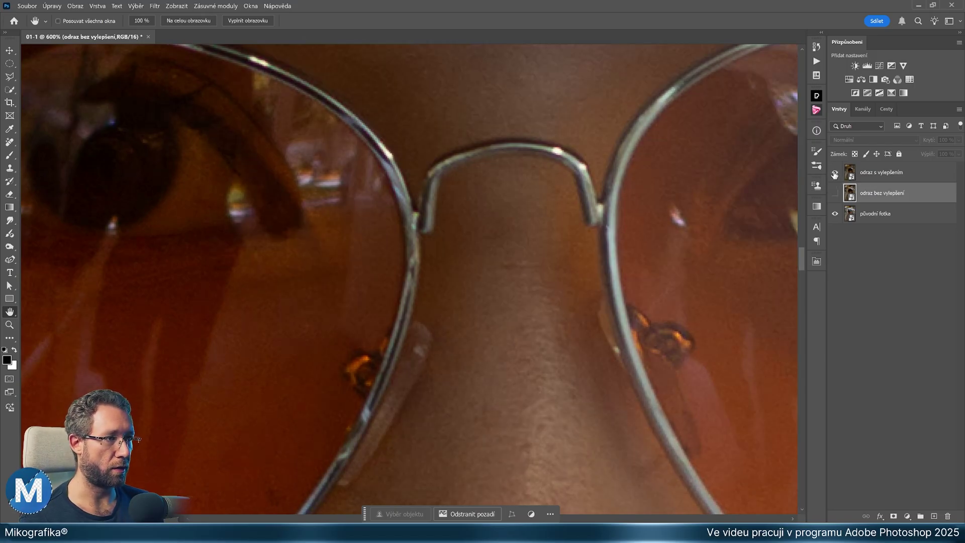
pyautogui.click(835, 173)
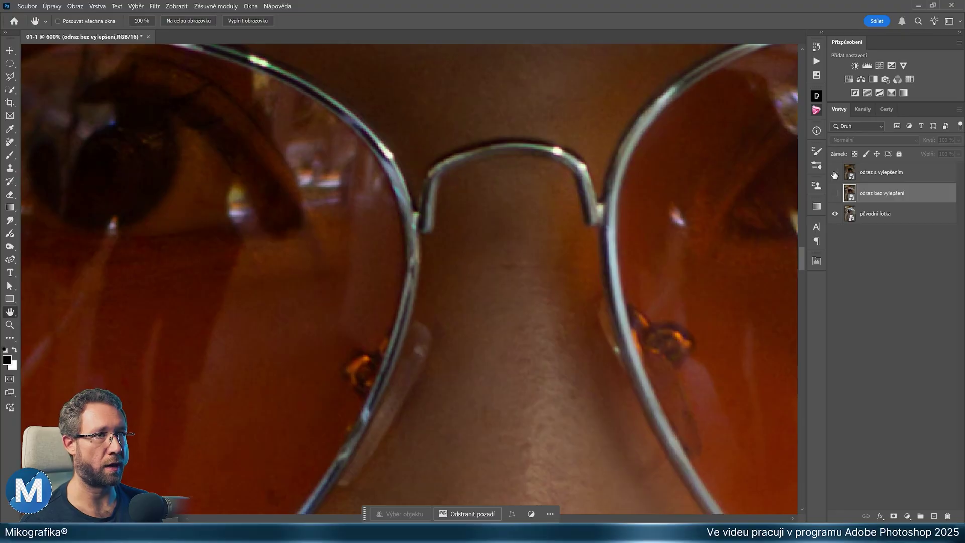
pyautogui.click(835, 174)
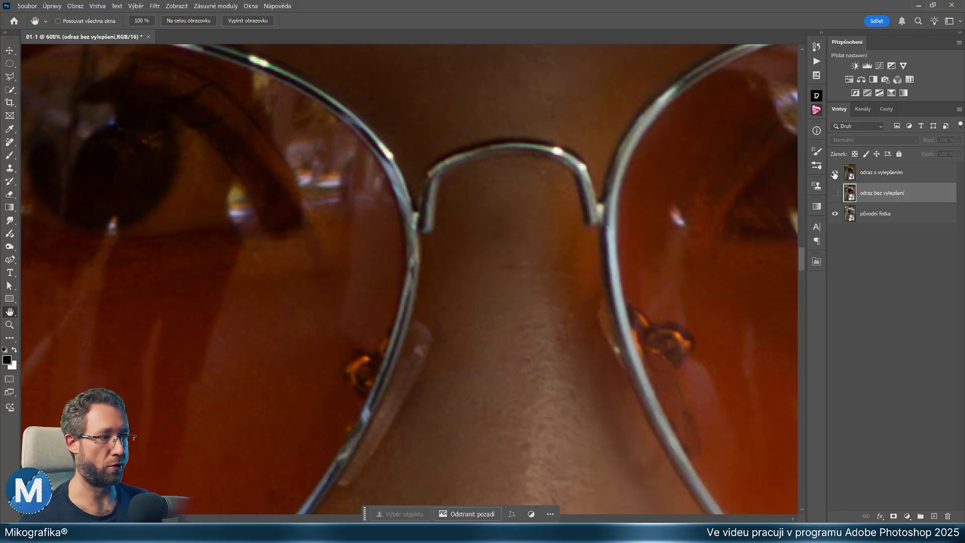
# Step: Pan to the nose and lower lens rim and compare the whole face with and without enhancement
pyautogui.moveTo(485, 360)
pyautogui.mouseDown()
pyautogui.moveTo(581, 142)
pyautogui.moveTo(552, 168)
pyautogui.moveTo(633, 135)
pyautogui.mouseUp()
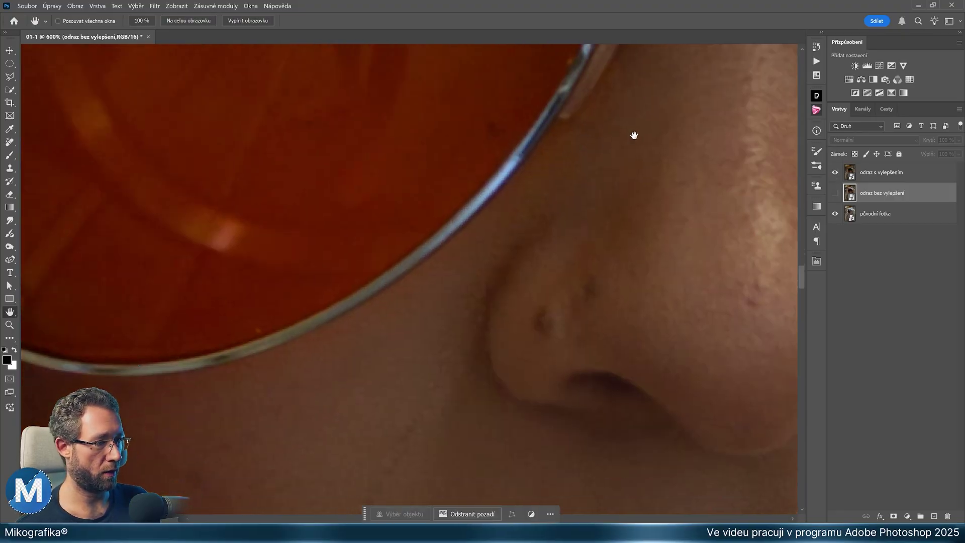
pyautogui.scroll(-3, 452, 276)
pyautogui.scroll(-2, 456, 276)
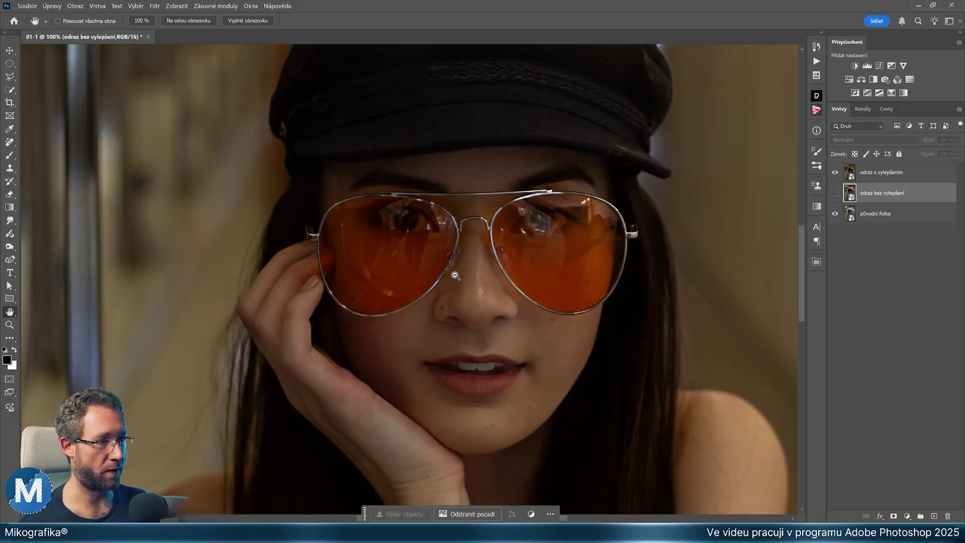
pyautogui.click(834, 173)
pyautogui.click(835, 174)
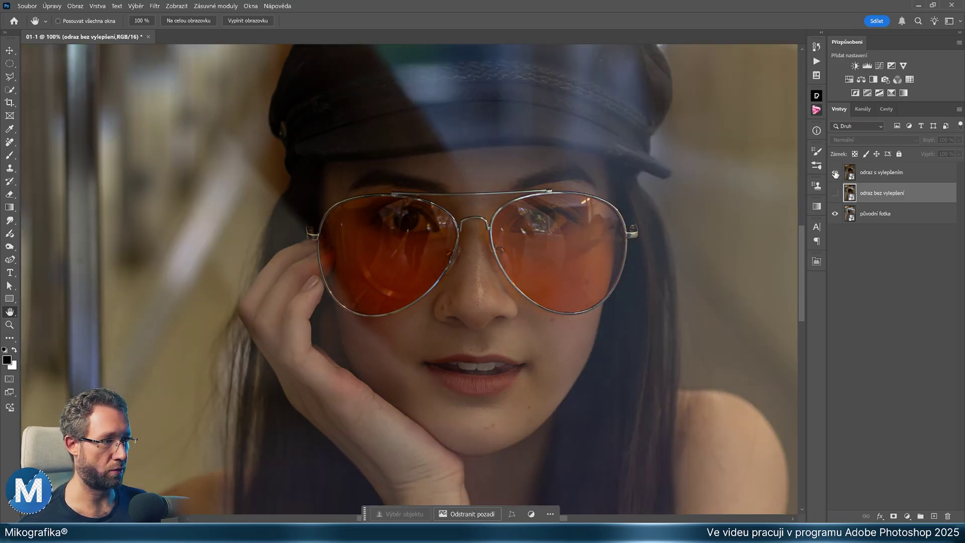
# Step: Fit the photo, show odraz bez vylepšení again, and toggle the selected odraz s vylepšením layer
pyautogui.hotkey('ctrl', '0')
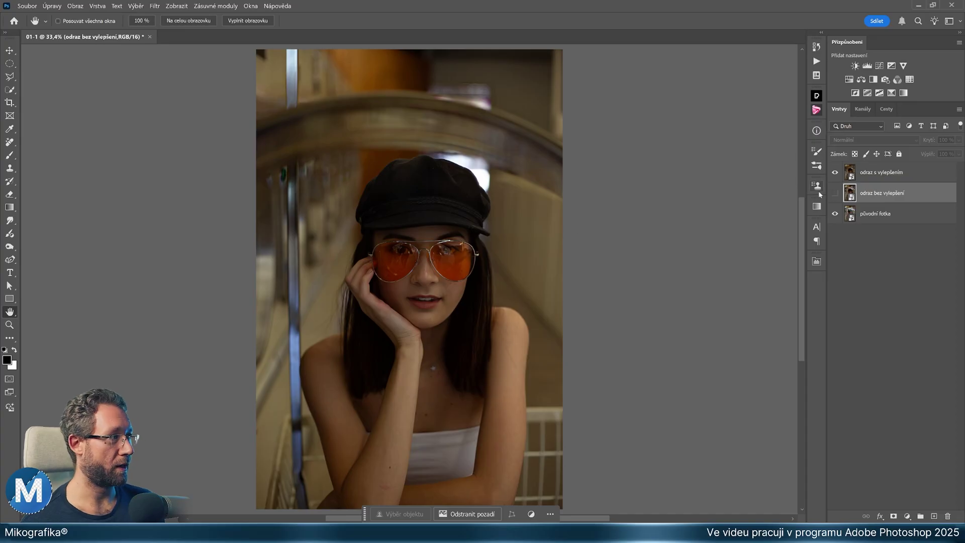
pyautogui.click(835, 193)
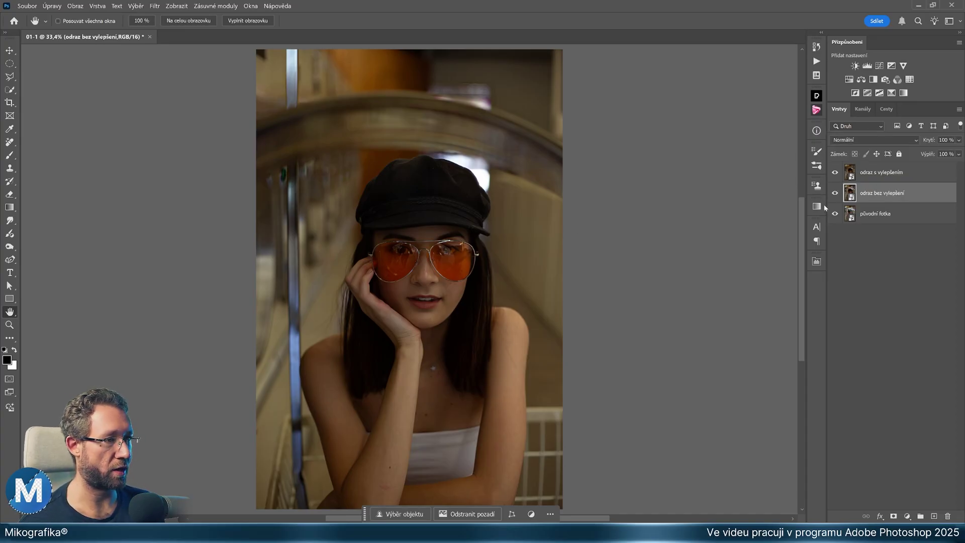
pyautogui.click(883, 173)
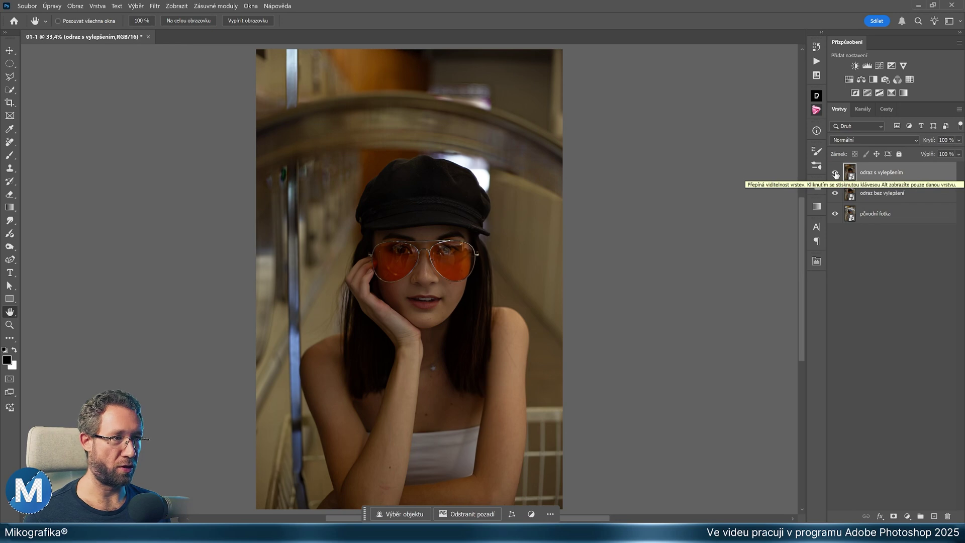
pyautogui.click(835, 172)
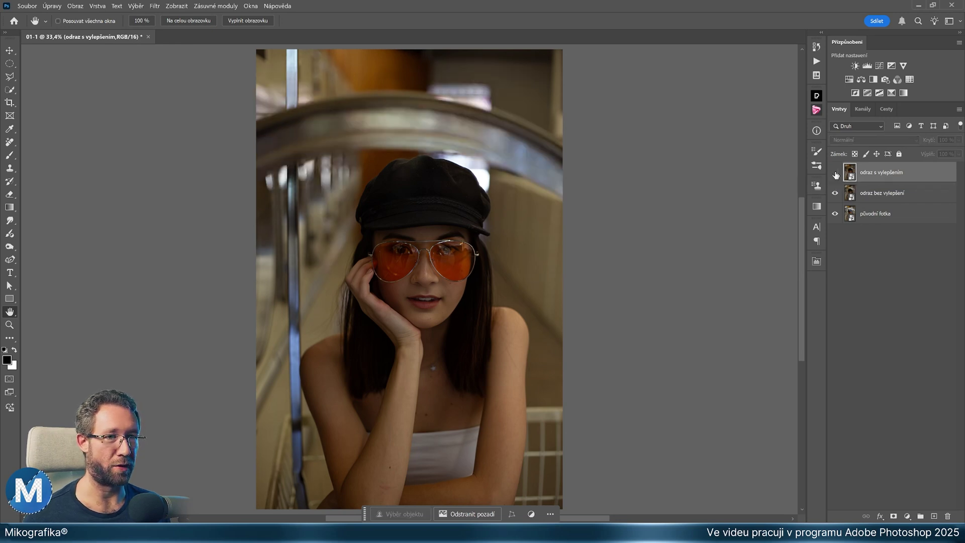
pyautogui.click(835, 173)
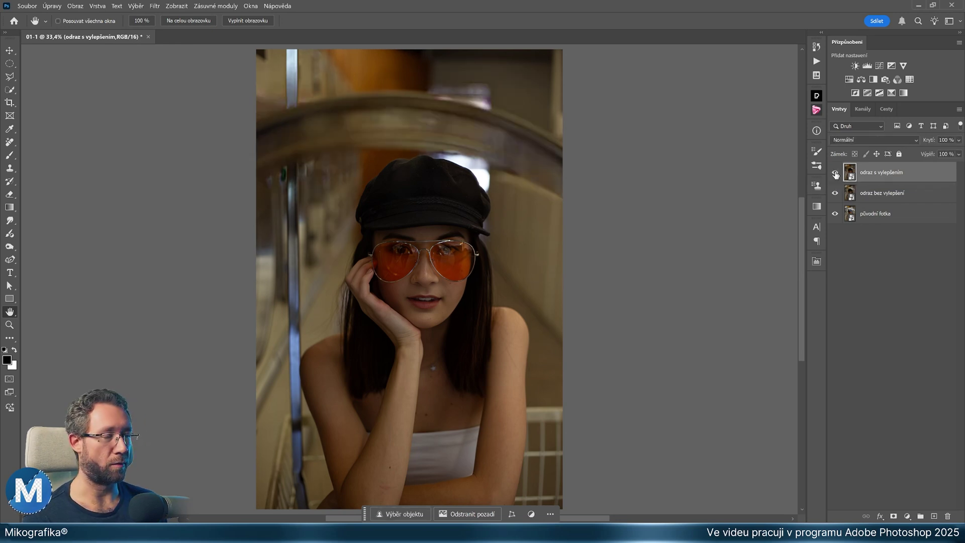
pyautogui.click(835, 173)
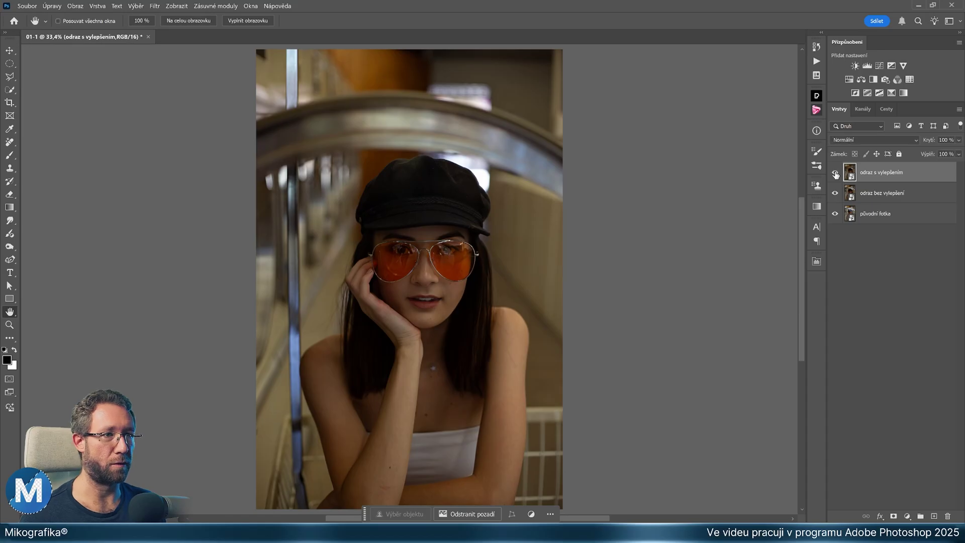
pyautogui.click(834, 173)
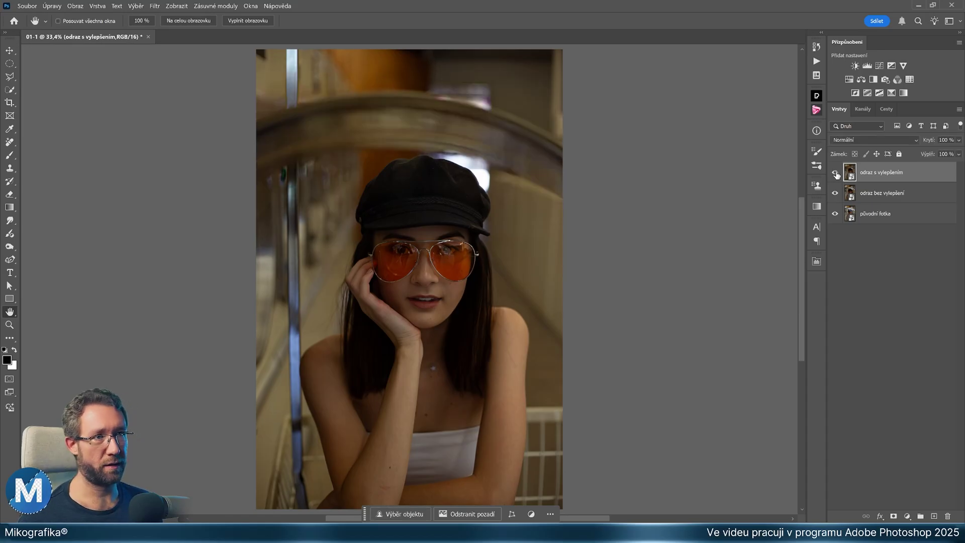
# Step: Compare the blurred upper-left background with and without enhancement at 200%, then zoom out and hide it
pyautogui.click(280, 163)
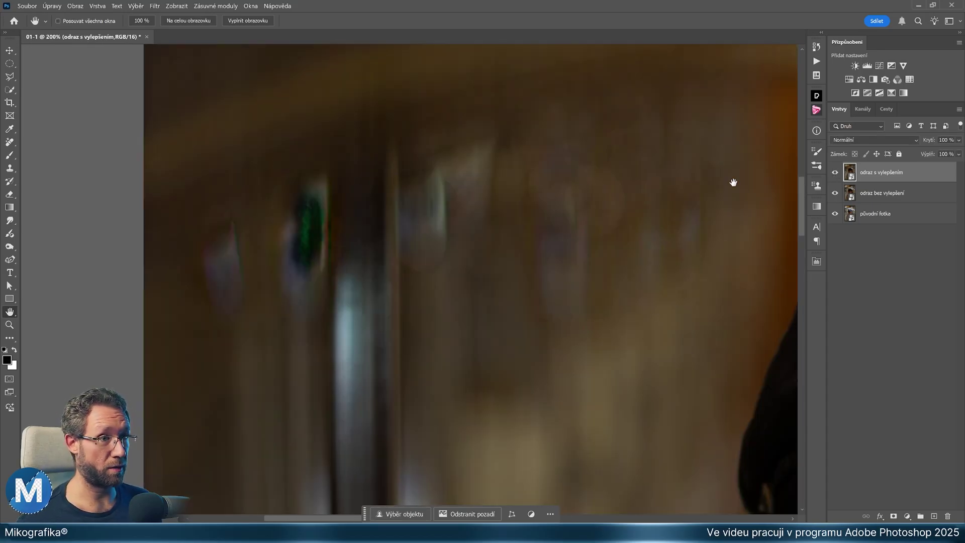
pyautogui.click(835, 173)
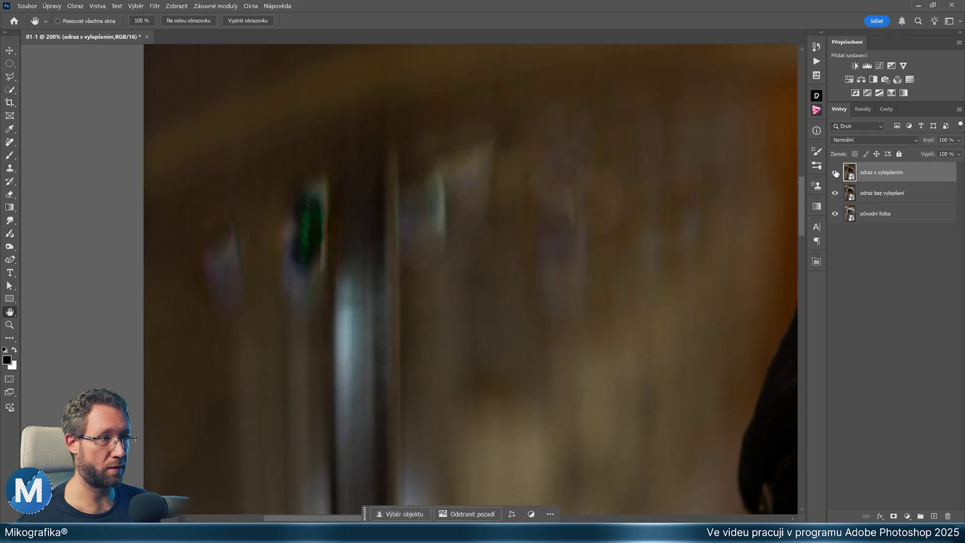
pyautogui.click(835, 173)
pyautogui.click(834, 173)
pyautogui.moveTo(336, 261); pyautogui.dragTo(328, 271)
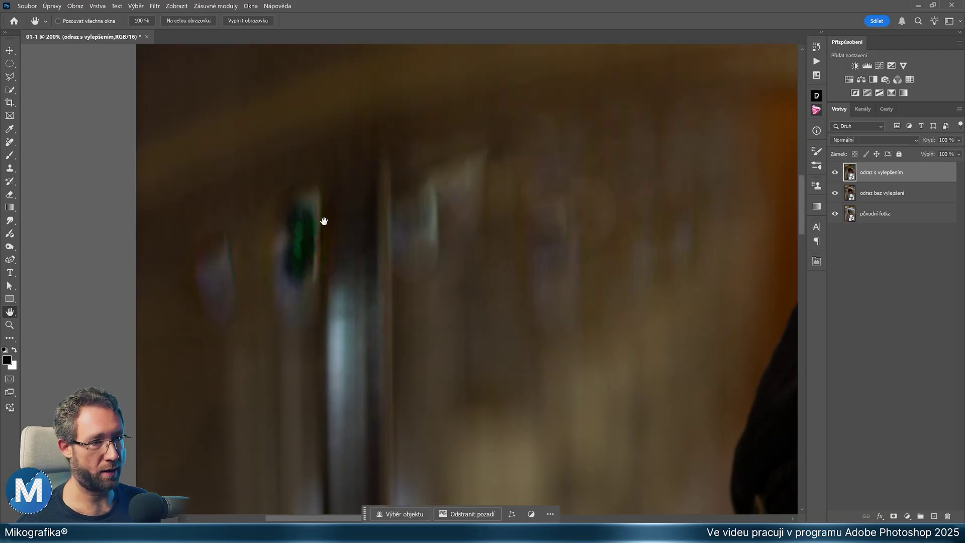
pyautogui.click(835, 173)
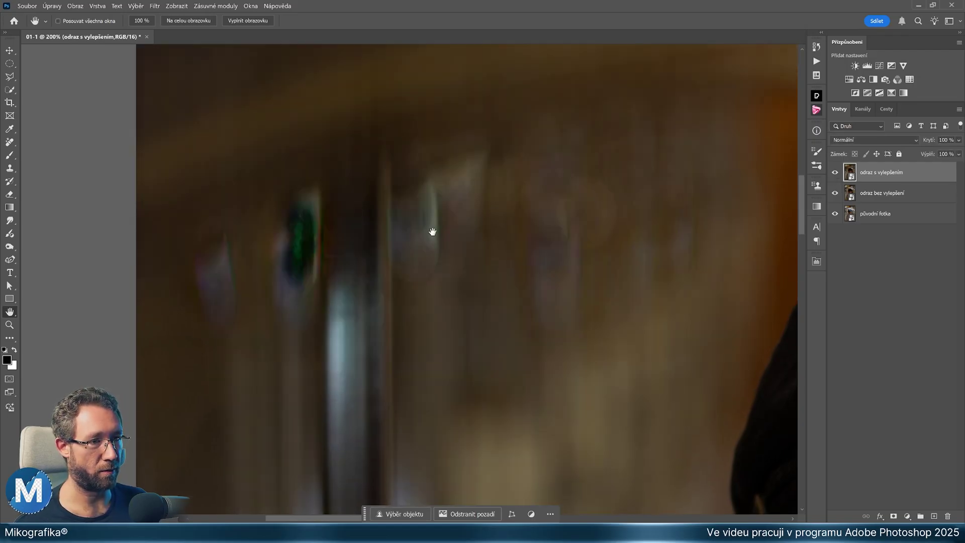
pyautogui.hotkey('ctrl', '-')
pyautogui.hotkey('ctrl', '-')
pyautogui.hotkey('ctrl', '-')
pyautogui.click(835, 173)
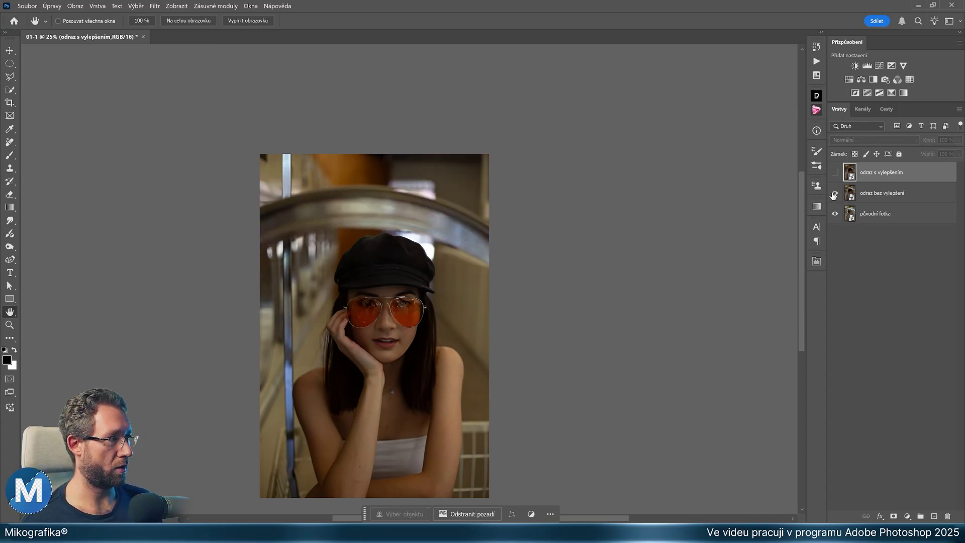
# Step: Toggle odraz bez vylepšení to check its bluish cast and pan across the photo
pyautogui.click(835, 194)
pyautogui.click(835, 194)
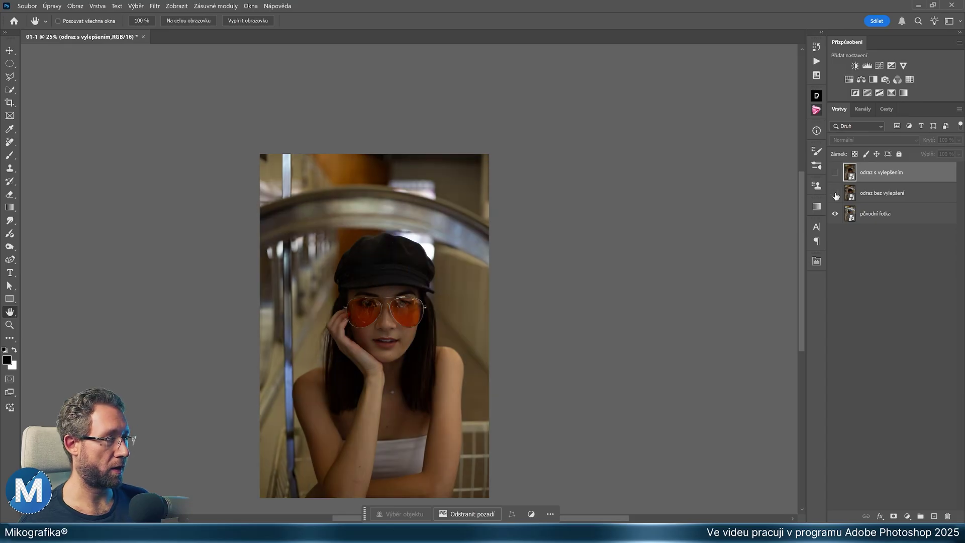
pyautogui.click(835, 194)
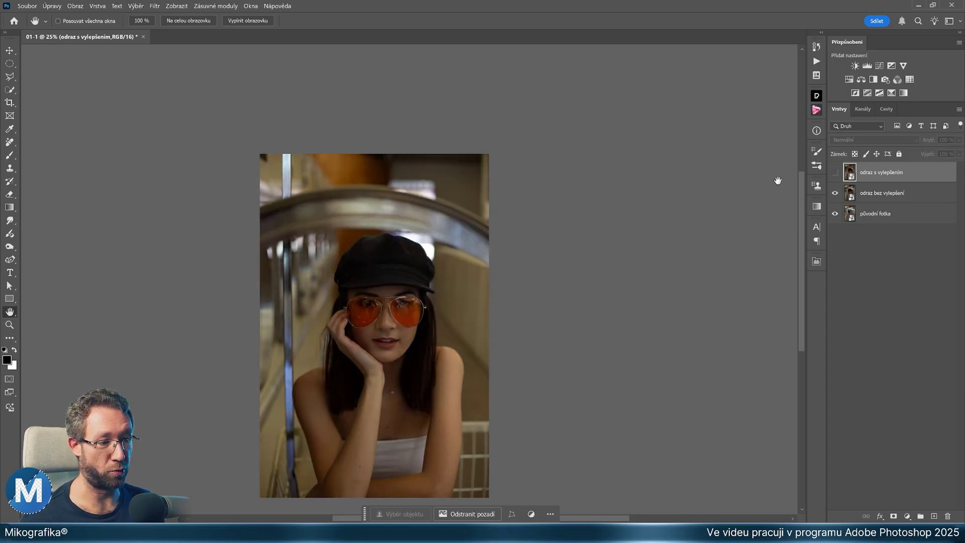
pyautogui.moveTo(529, 315); pyautogui.dragTo(555, 274)
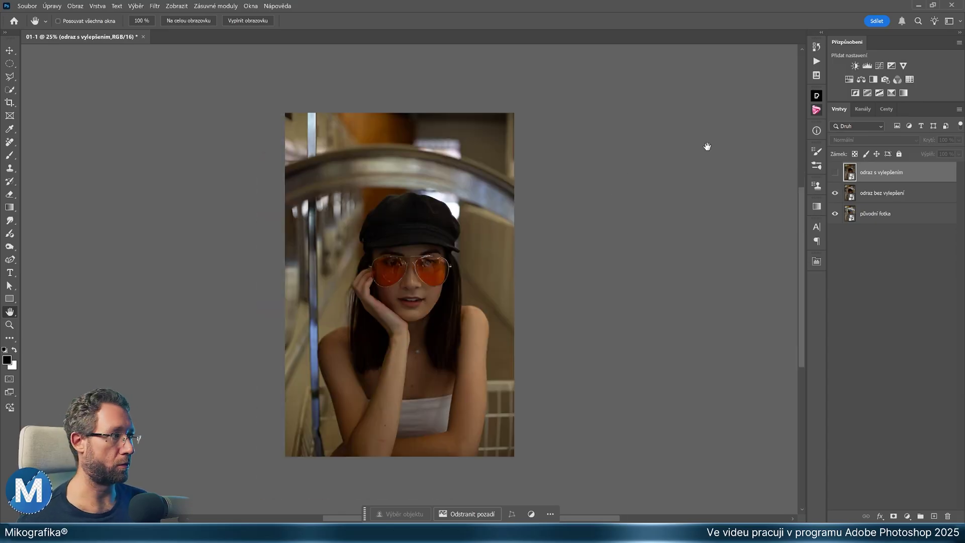
pyautogui.moveTo(477, 216); pyautogui.dragTo(486, 226)
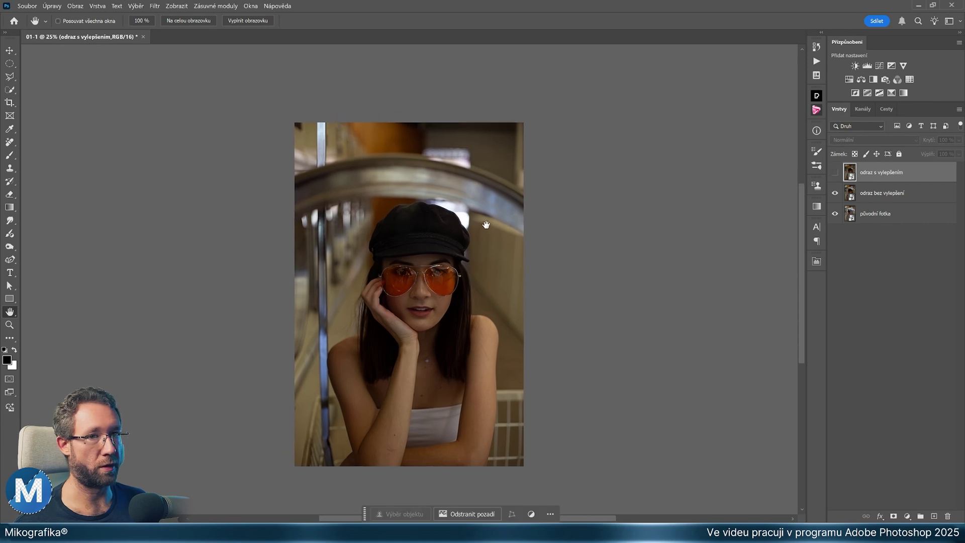
# Step: Show odraz s vylepšením again on top of the portrait and zoom in
pyautogui.click(835, 173)
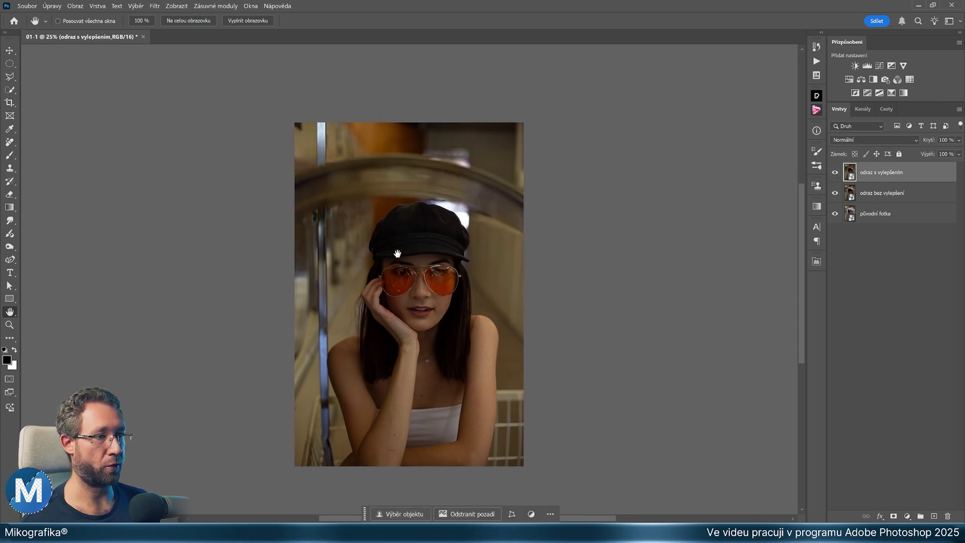
pyautogui.scroll(2, 416, 284)
pyautogui.scroll(2, 416, 284)
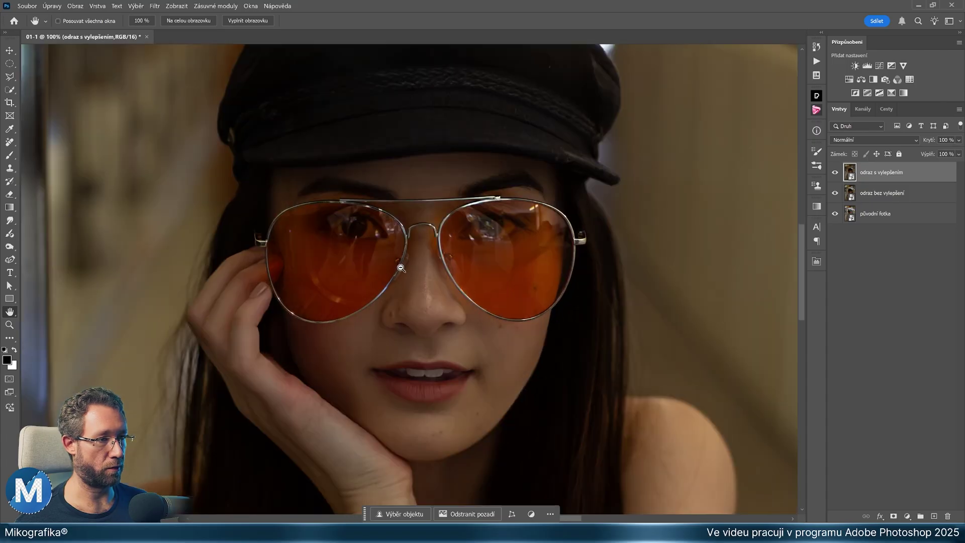
pyautogui.scroll(-2, 416, 284)
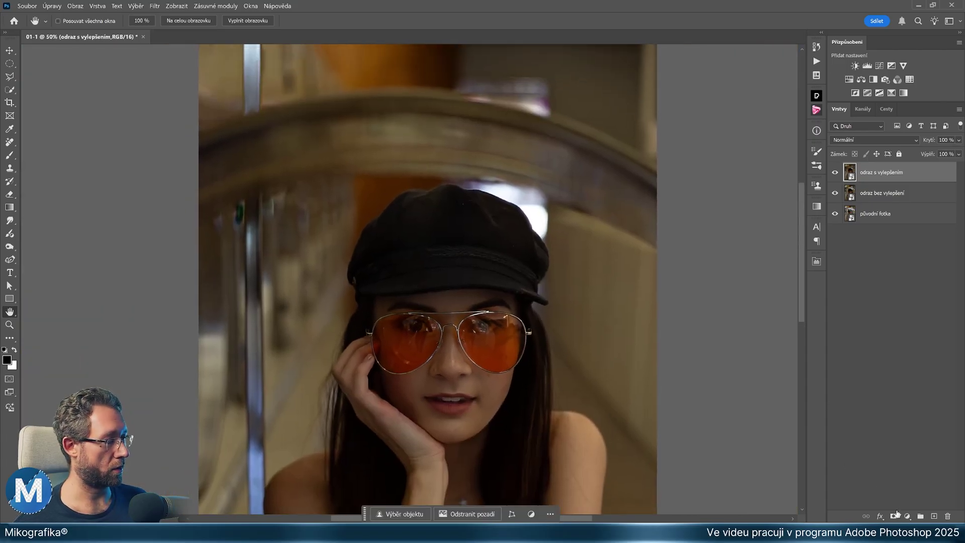
# Step: Add a layer mask to the enhanced layer and prepare a large black Soft Round brush at 100% opacity
pyautogui.click(894, 518)
pyautogui.moveTo(453, 310); pyautogui.dragTo(429, 327)
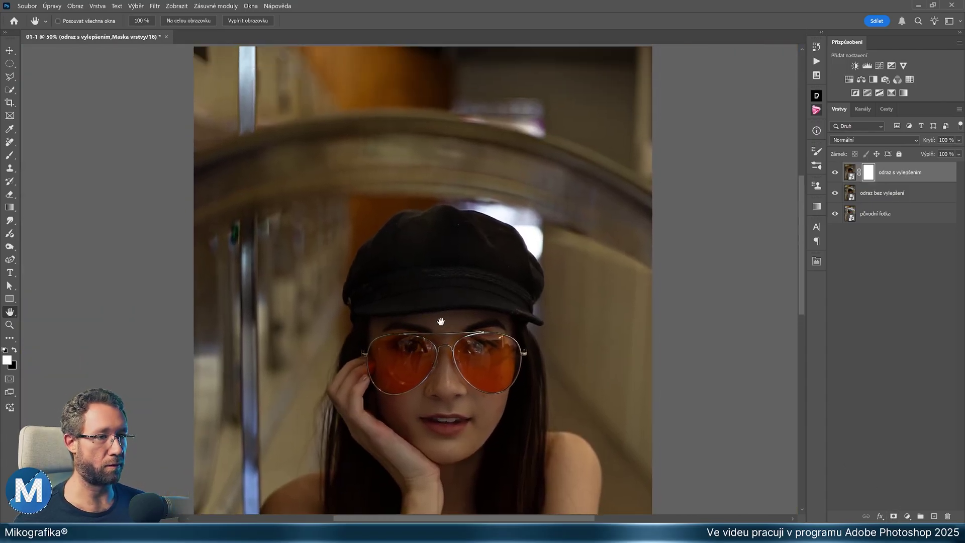
pyautogui.press('b')
pyautogui.rightClick(330, 222)
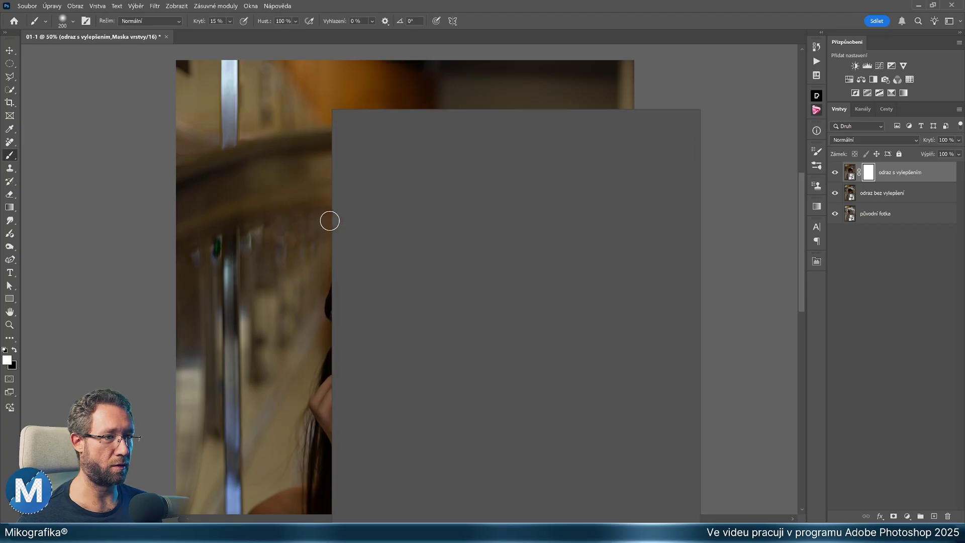
pyautogui.doubleClick(383, 263)
pyautogui.press('x')
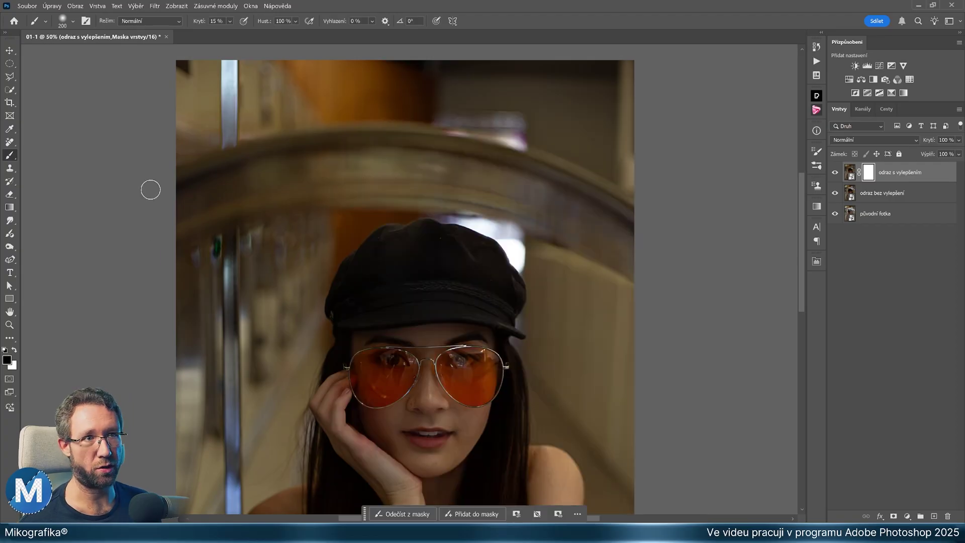
pyautogui.moveTo(196, 21); pyautogui.dragTo(416, 18)
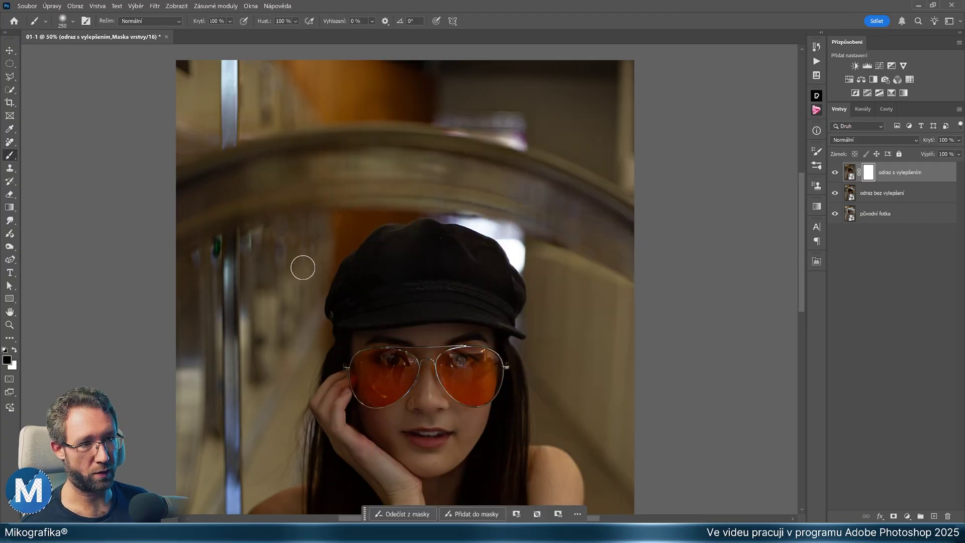
pyautogui.press(']')
pyautogui.press(']')
pyautogui.press(']')
pyautogui.press(']')
pyautogui.press(']')
pyautogui.press(']')
pyautogui.press('[')
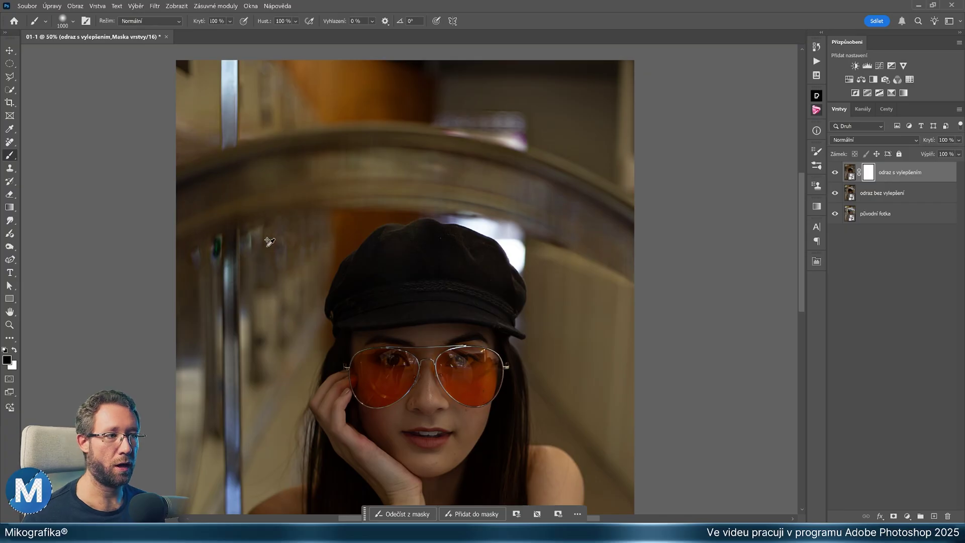
# Step: Paint out the background along and above the glass rim with a 600 px brush
pyautogui.keyDown('alt'); pyautogui.scroll(-1, 267, 241); pyautogui.keyUp('alt')
pyautogui.moveTo(257, 245)
pyautogui.mouseDown()
pyautogui.moveTo(282, 230)
pyautogui.moveTo(265, 224)
pyautogui.moveTo(302, 211)
pyautogui.moveTo(291, 214)
pyautogui.mouseUp()
pyautogui.press('[')
pyautogui.press('[')
pyautogui.press('[')
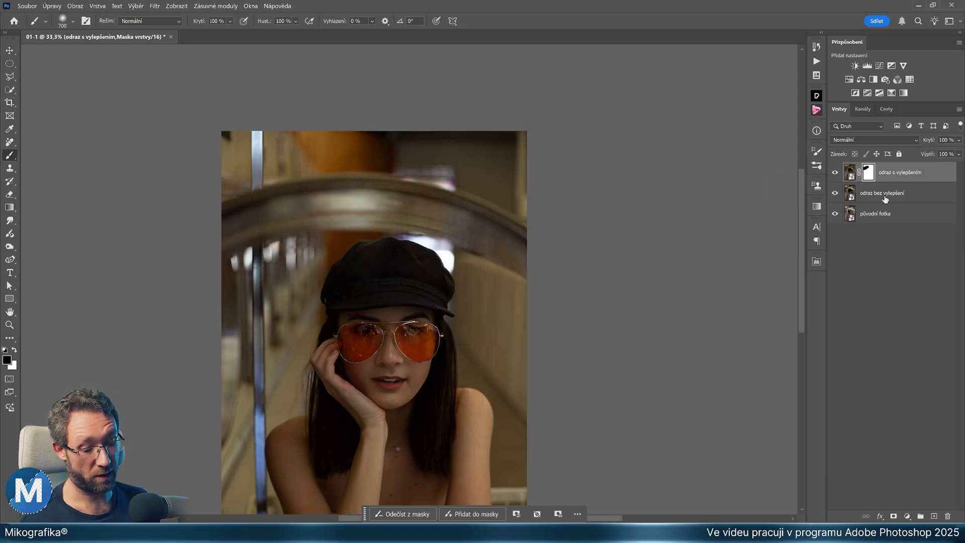
pyautogui.press('[')
pyautogui.moveTo(335, 203)
pyautogui.mouseDown()
pyautogui.moveTo(460, 216)
pyautogui.moveTo(543, 258)
pyautogui.mouseUp()
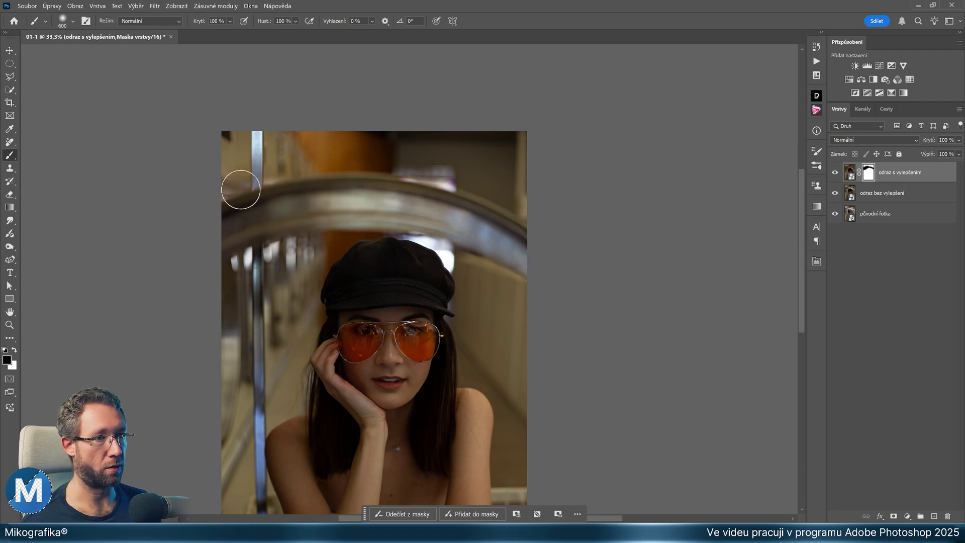
pyautogui.moveTo(241, 190); pyautogui.dragTo(228, 216)
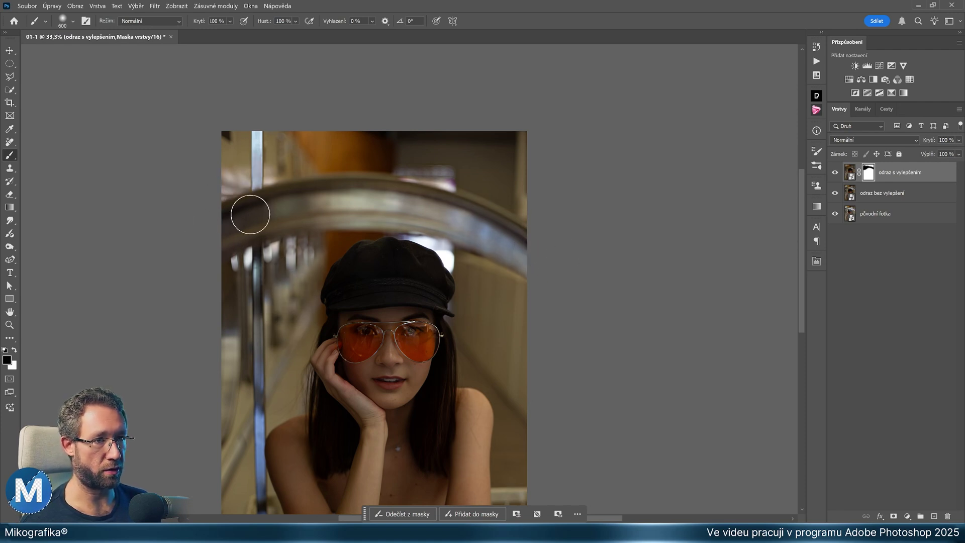
pyautogui.moveTo(392, 170); pyautogui.dragTo(462, 181)
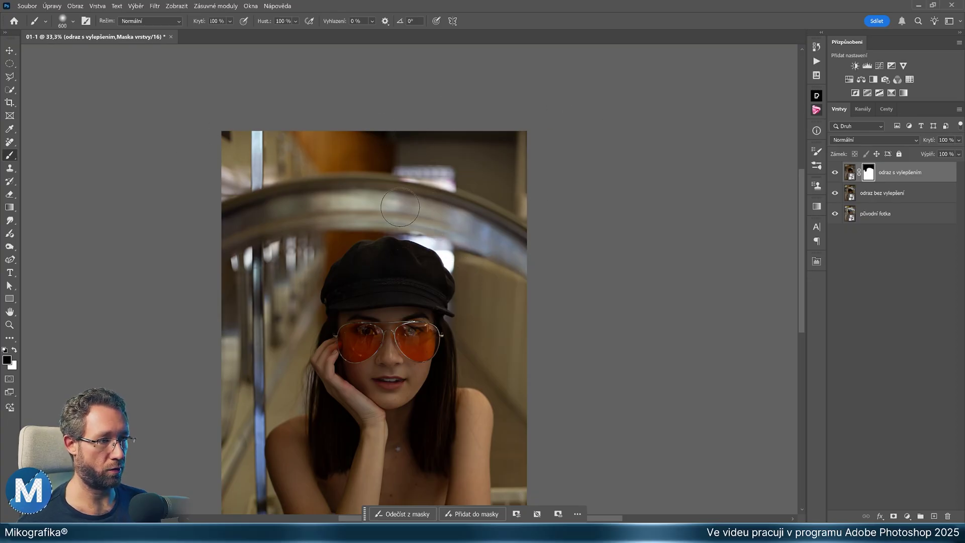
pyautogui.scroll(-1, 453, 211)
pyautogui.scroll(-1, 432, 231)
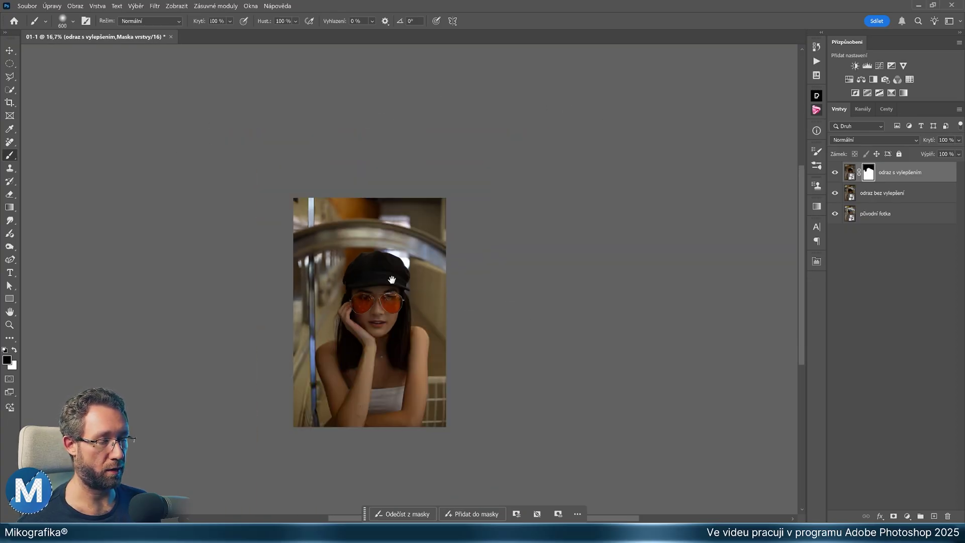
pyautogui.hotkey('ctrl', '+')
pyautogui.hotkey('ctrl', '+')
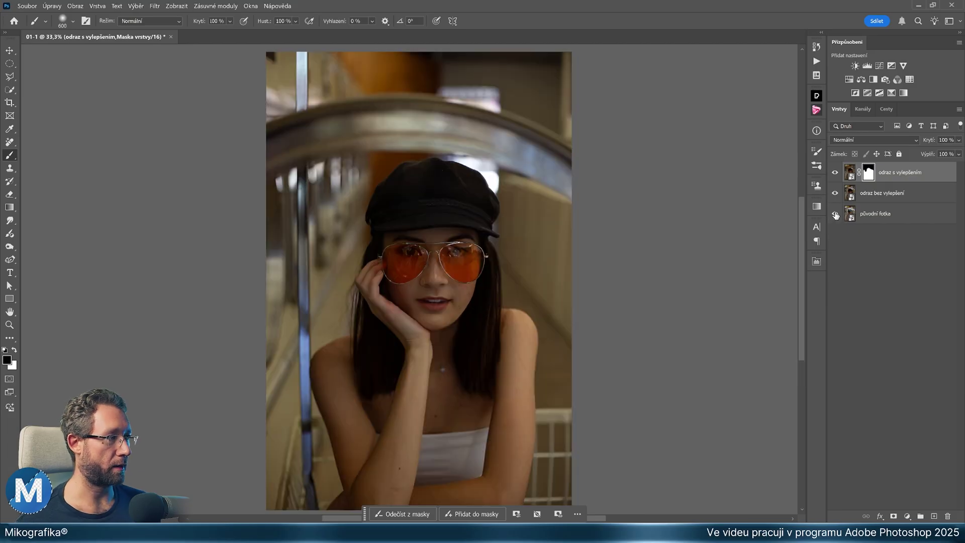
pyautogui.keyDown('alt'); pyautogui.click(835, 215); pyautogui.keyUp('alt')
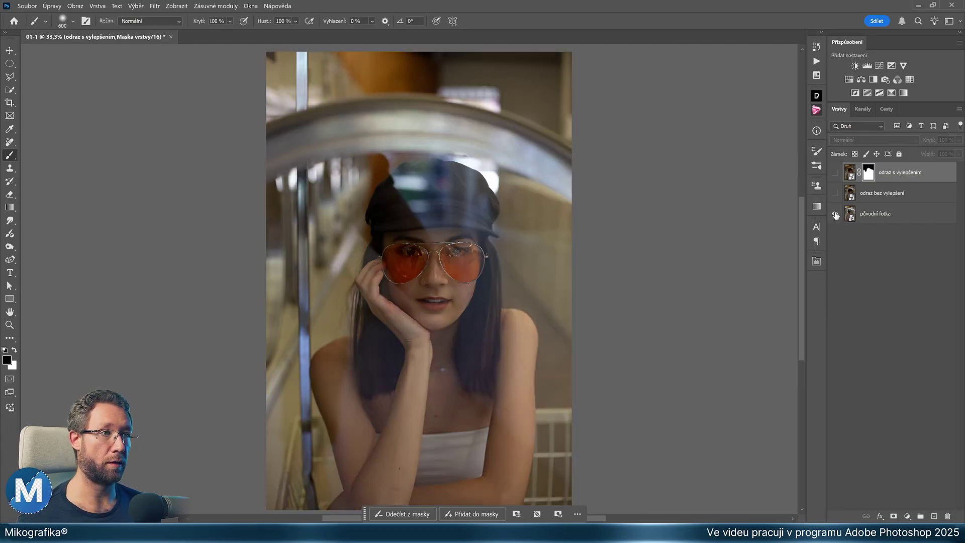
pyautogui.keyDown('alt'); pyautogui.click(835, 215); pyautogui.keyUp('alt')
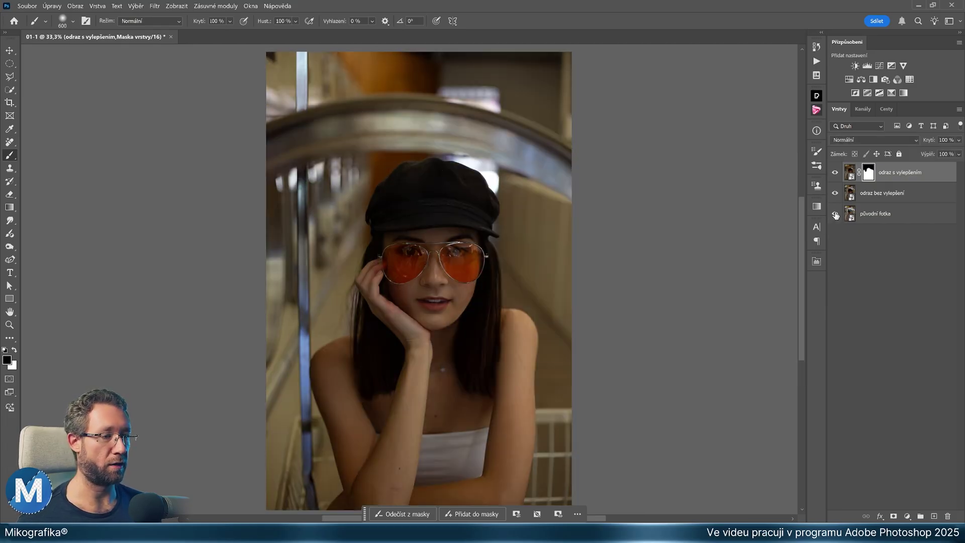
pyautogui.press('h')
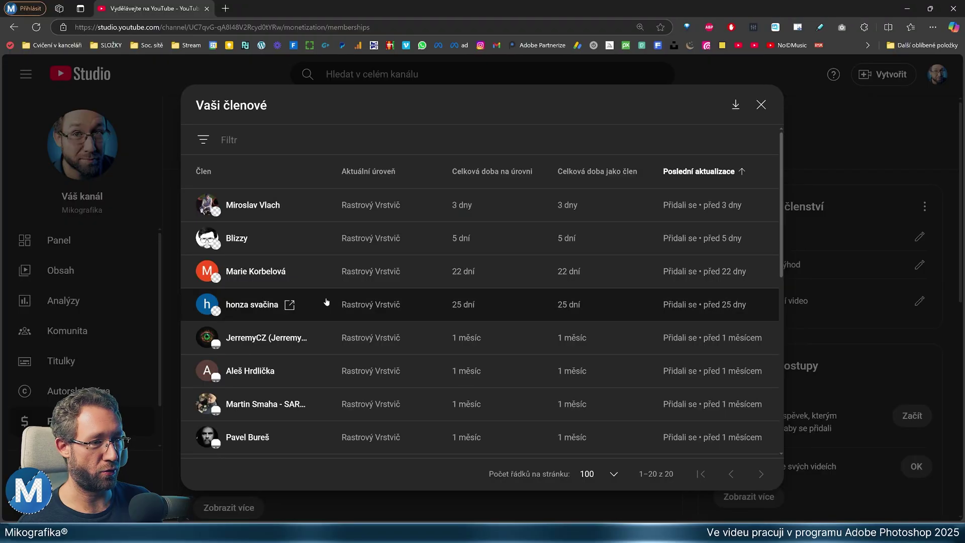
pyautogui.scroll(-5, 353, 360)
pyautogui.moveTo(258, 194)
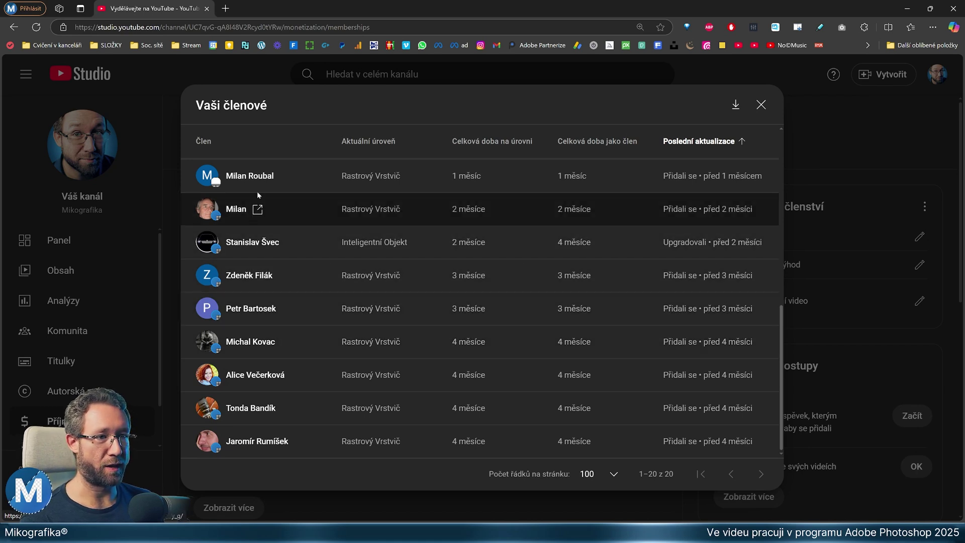
pyautogui.scroll(3, 257, 201)
pyautogui.scroll(2, 282, 374)
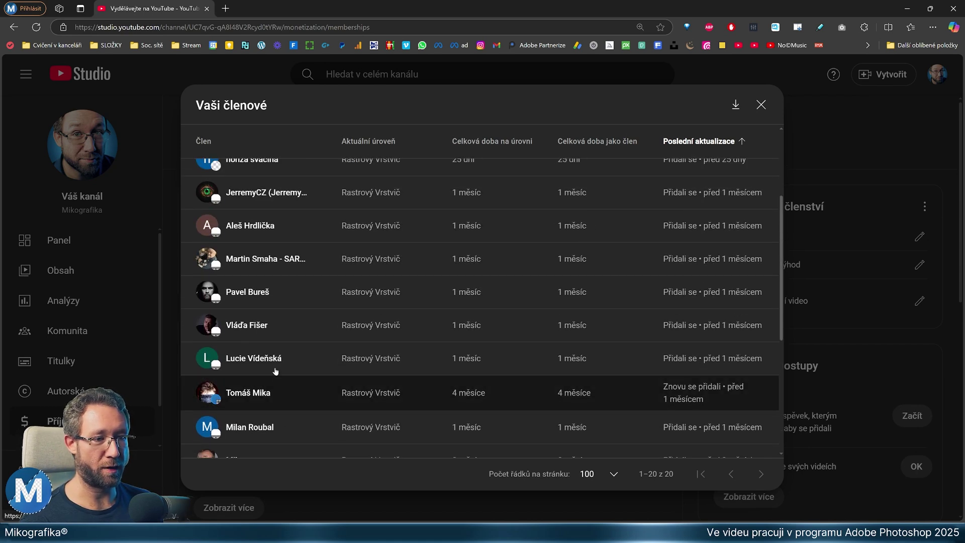
pyautogui.scroll(1, 260, 324)
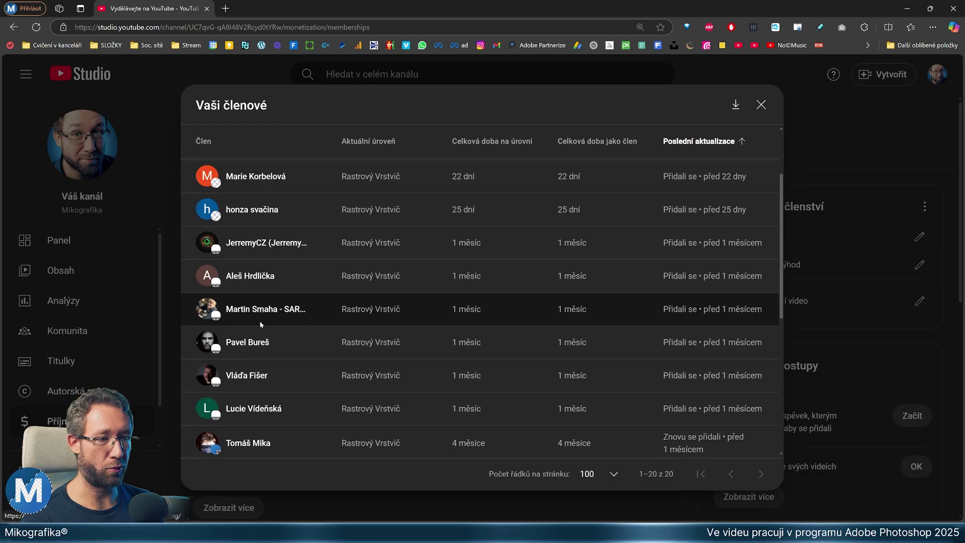
pyautogui.scroll(1, 259, 324)
pyautogui.scroll(1, 256, 332)
pyautogui.scroll(1, 254, 336)
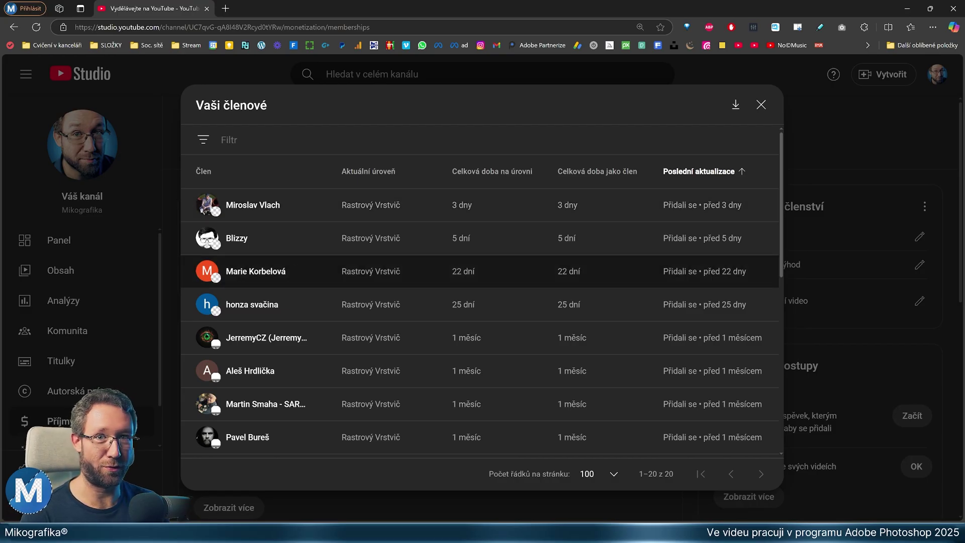
pyautogui.scroll(-3, 777, 270)
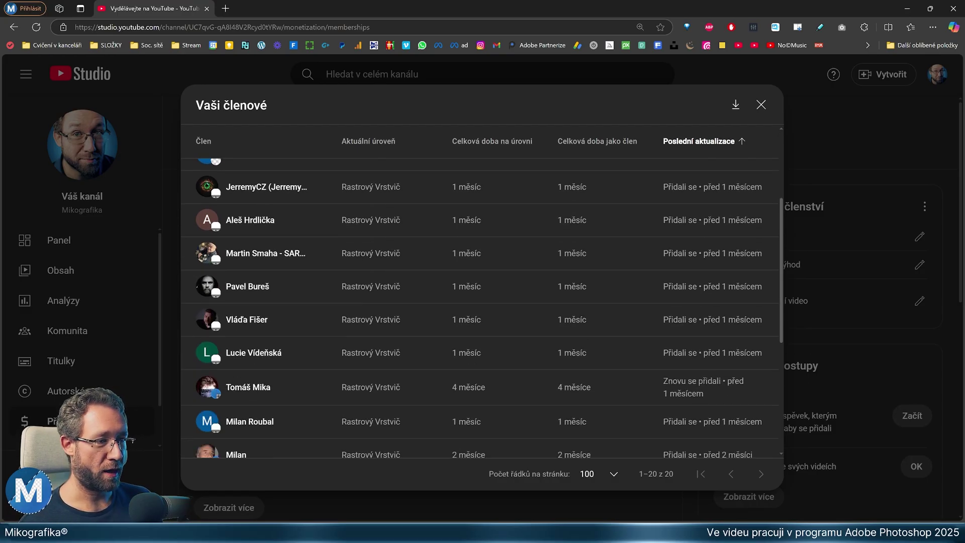
pyautogui.scroll(-2, 776, 270)
pyautogui.scroll(-2, 402, 284)
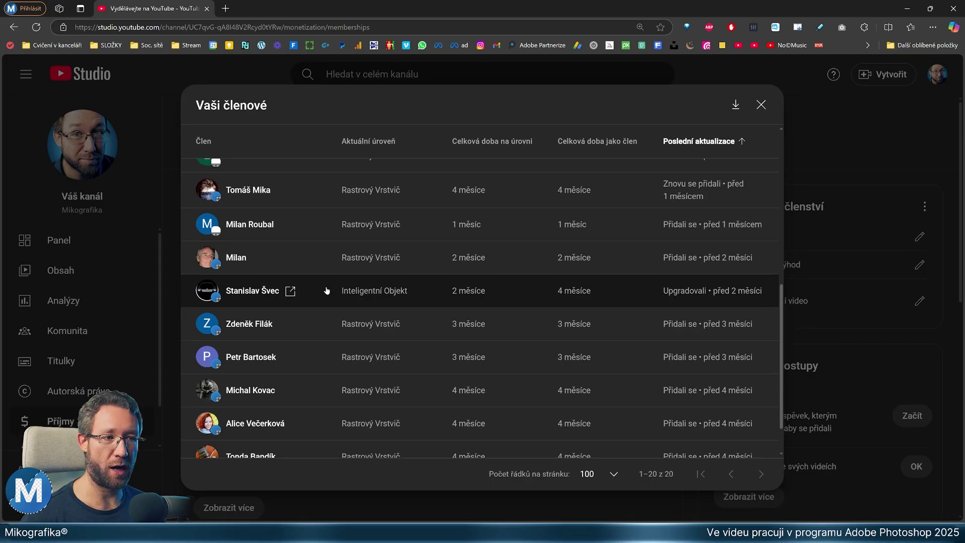
pyautogui.scroll(7, 327, 291)
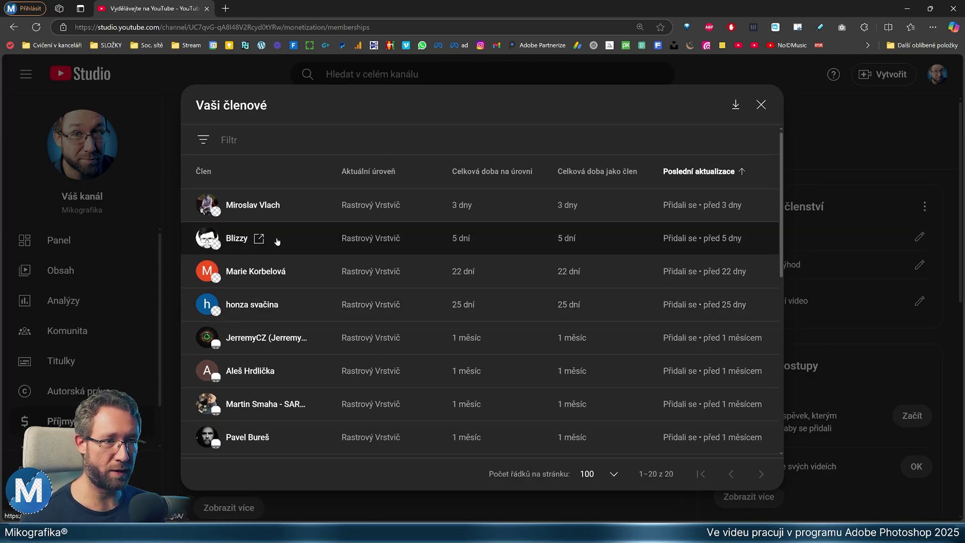